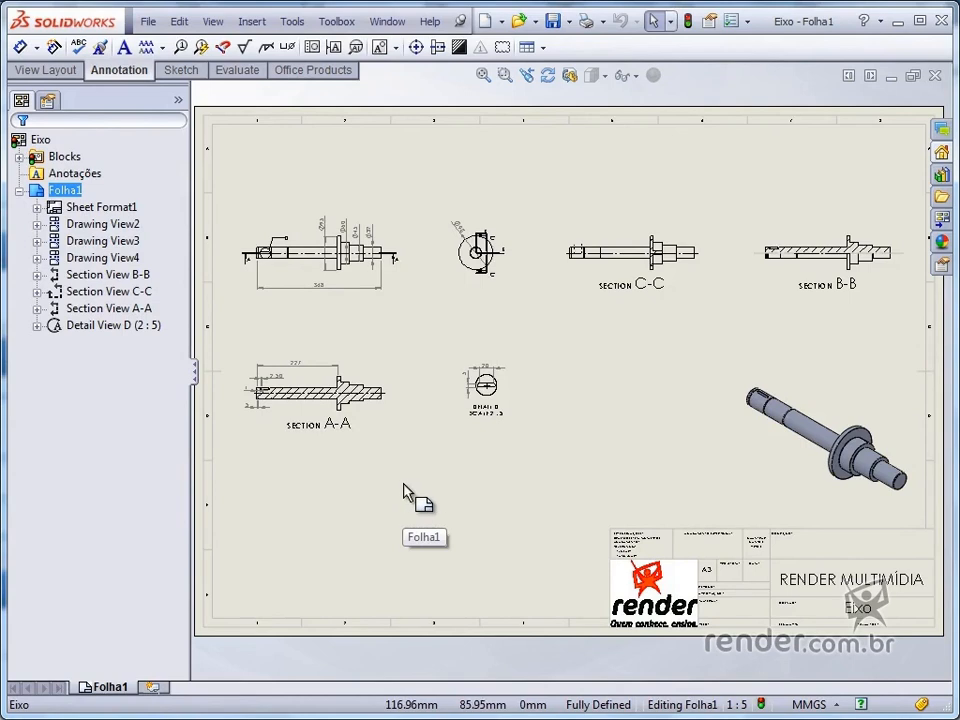
Step: Open the properties of the shaft's 348 overall length dimension in the front view
{"action": "scroll", "coordinate": [334, 330], "scroll_direction": "down", "scroll_amount": 5}
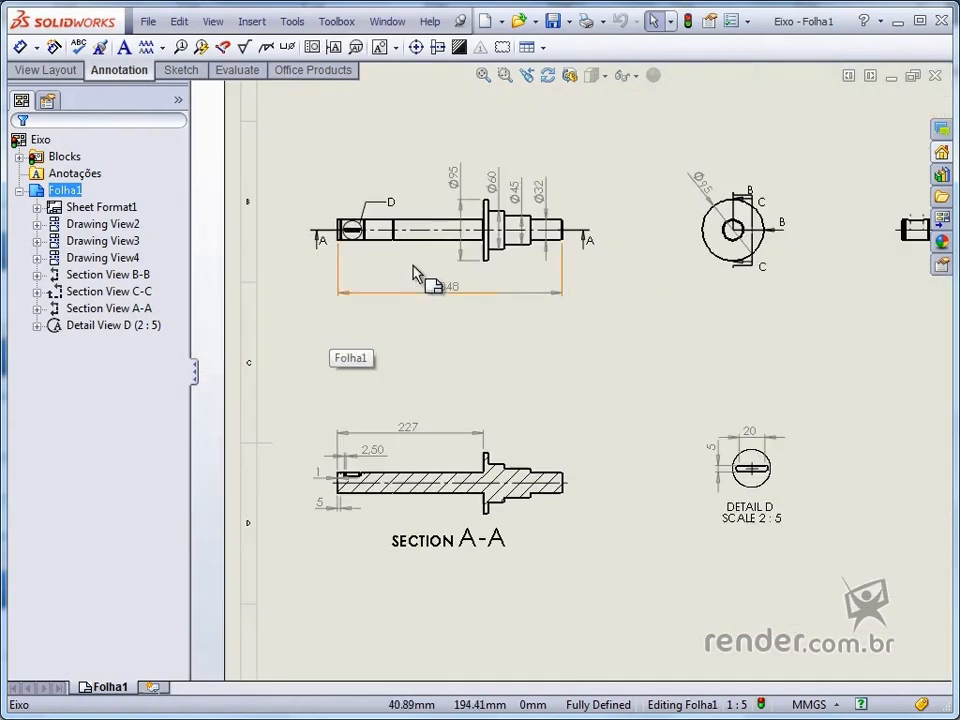
{"action": "scroll", "coordinate": [480, 255], "scroll_direction": "down", "scroll_amount": 3}
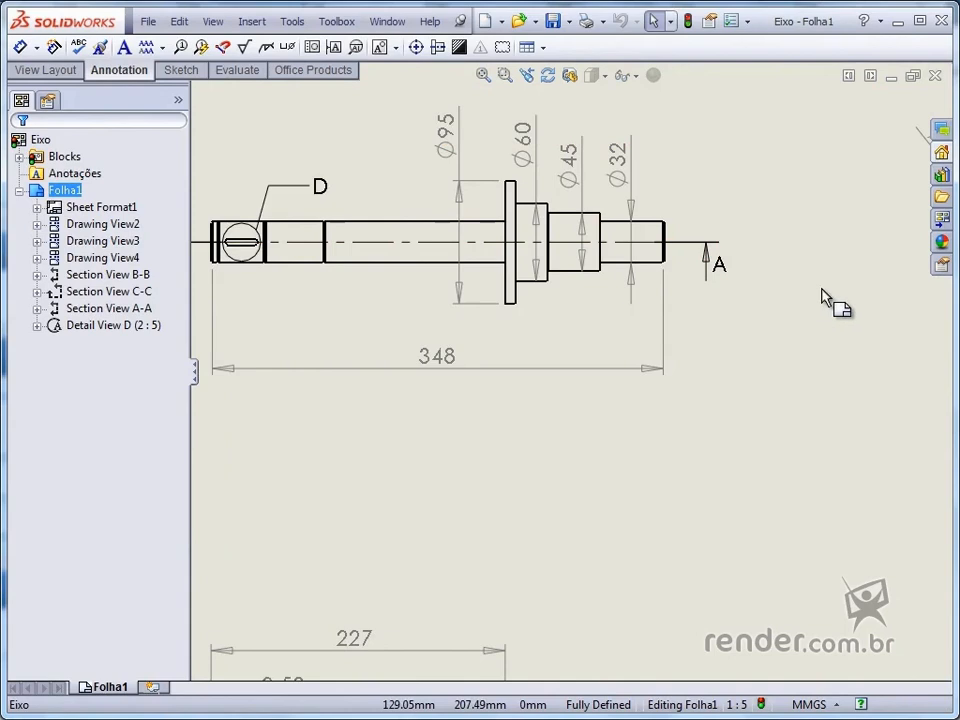
{"action": "left_click", "coordinate": [445, 368]}
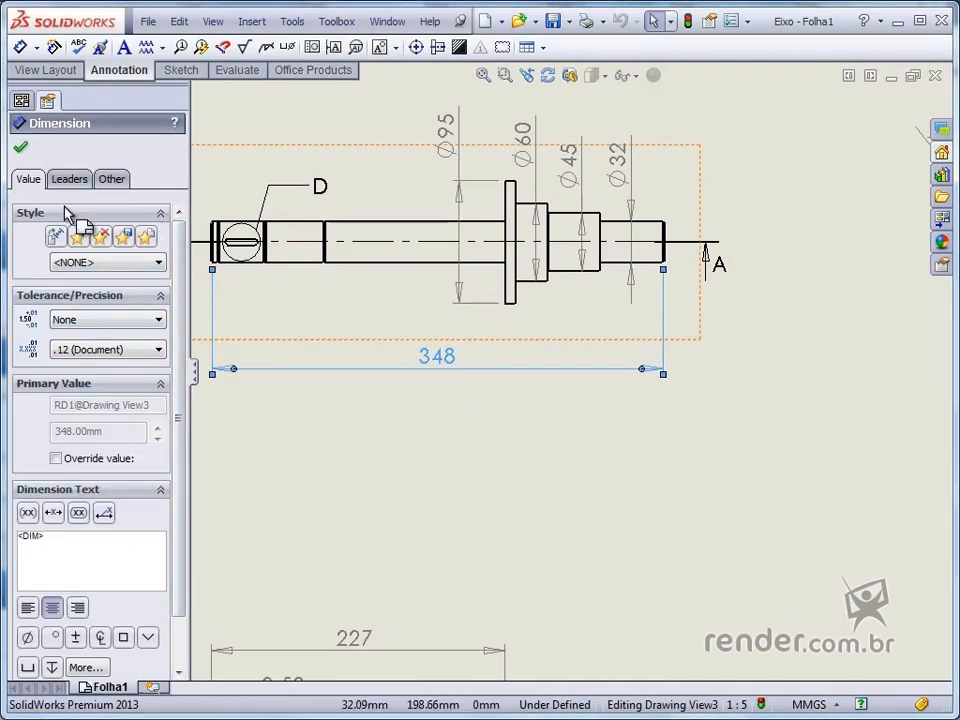
Step: Try the Basic, Bilateral and Symmetric tolerance types on the shaft's overall length dimension
{"action": "left_click", "coordinate": [119, 322]}
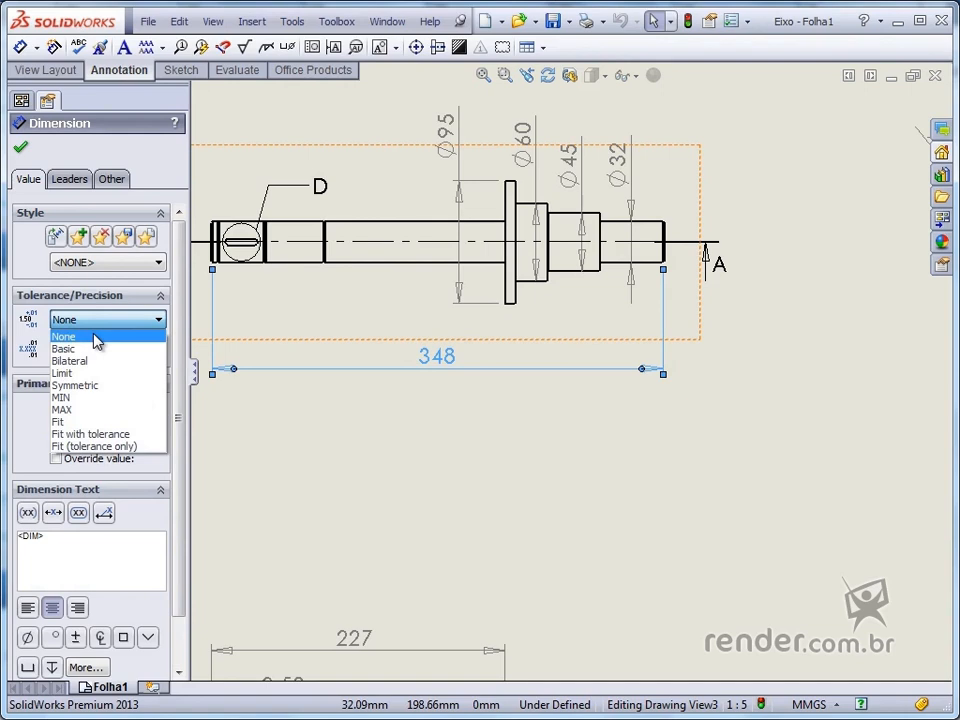
{"action": "left_click", "coordinate": [98, 348]}
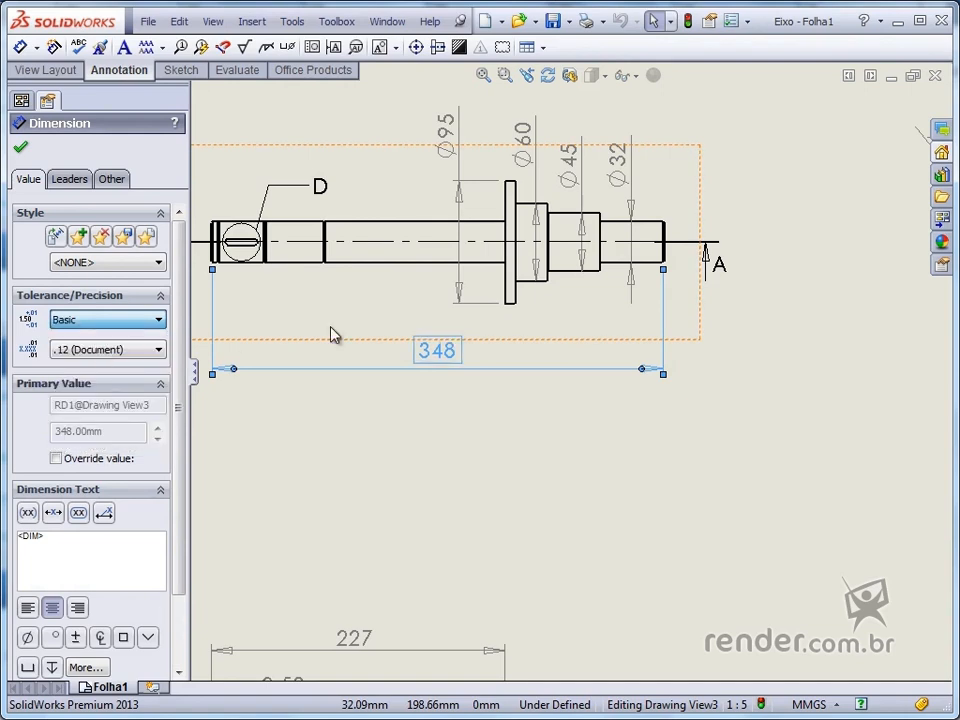
{"action": "left_click", "coordinate": [133, 320]}
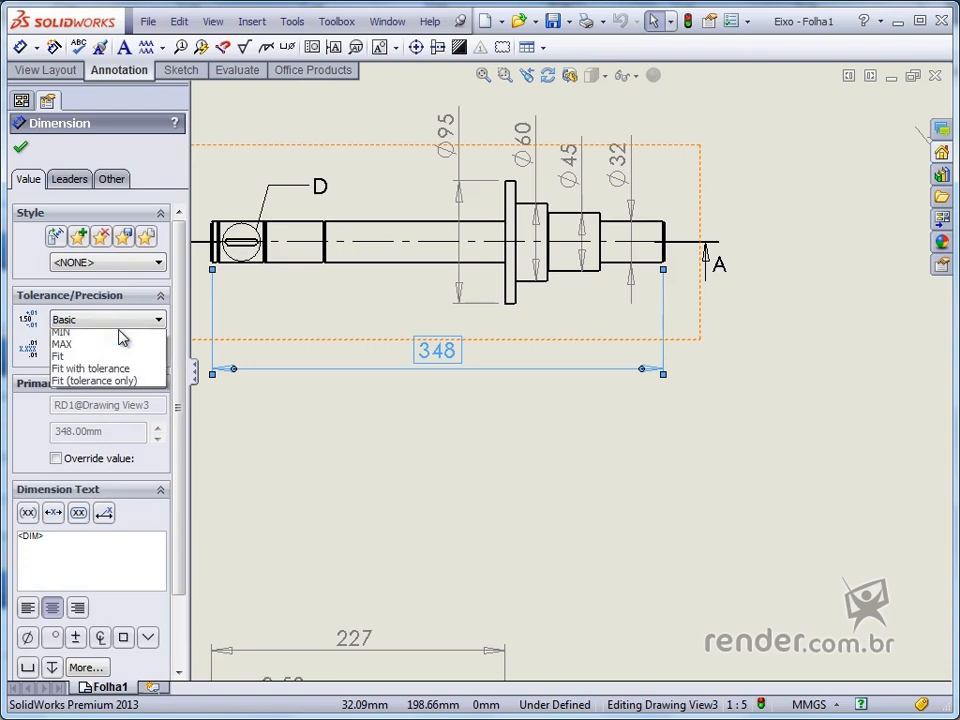
{"action": "left_click", "coordinate": [102, 363]}
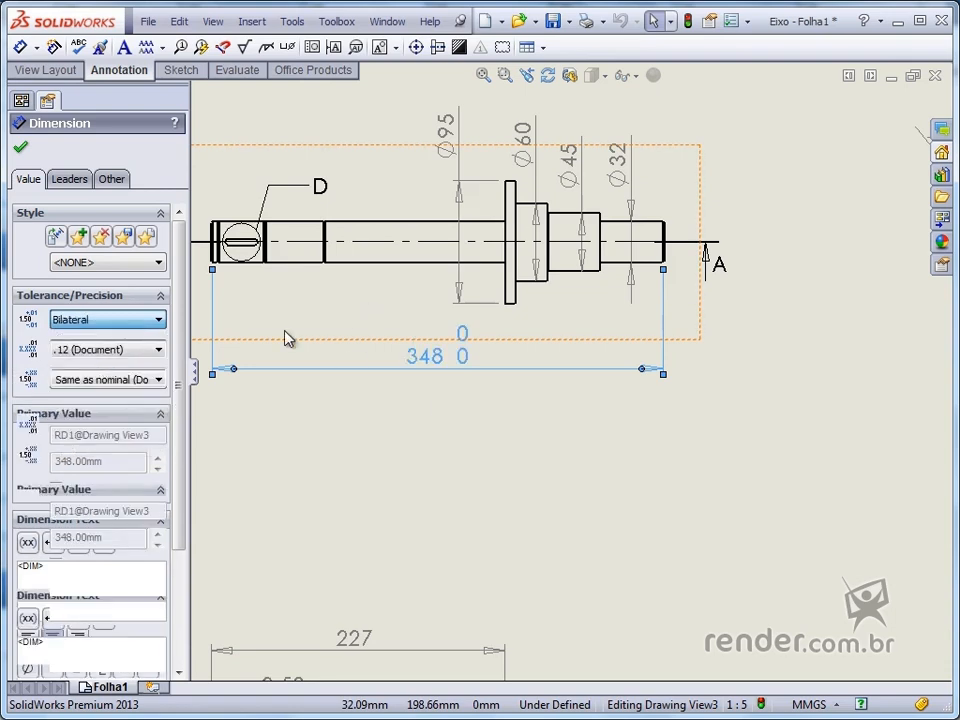
{"action": "left_click", "coordinate": [141, 321]}
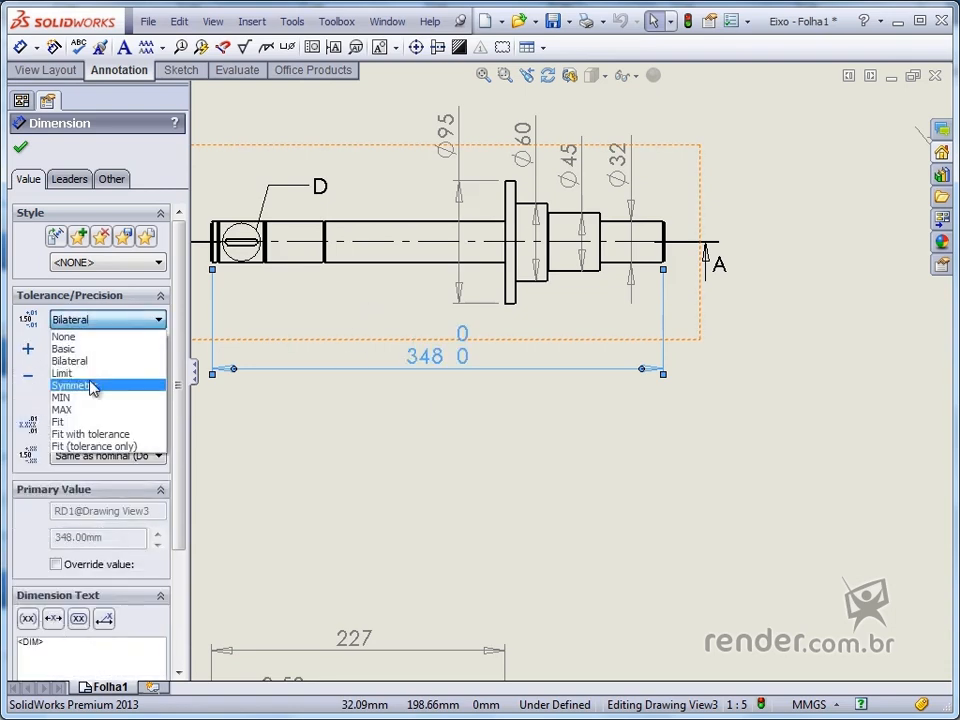
{"action": "left_click", "coordinate": [150, 386]}
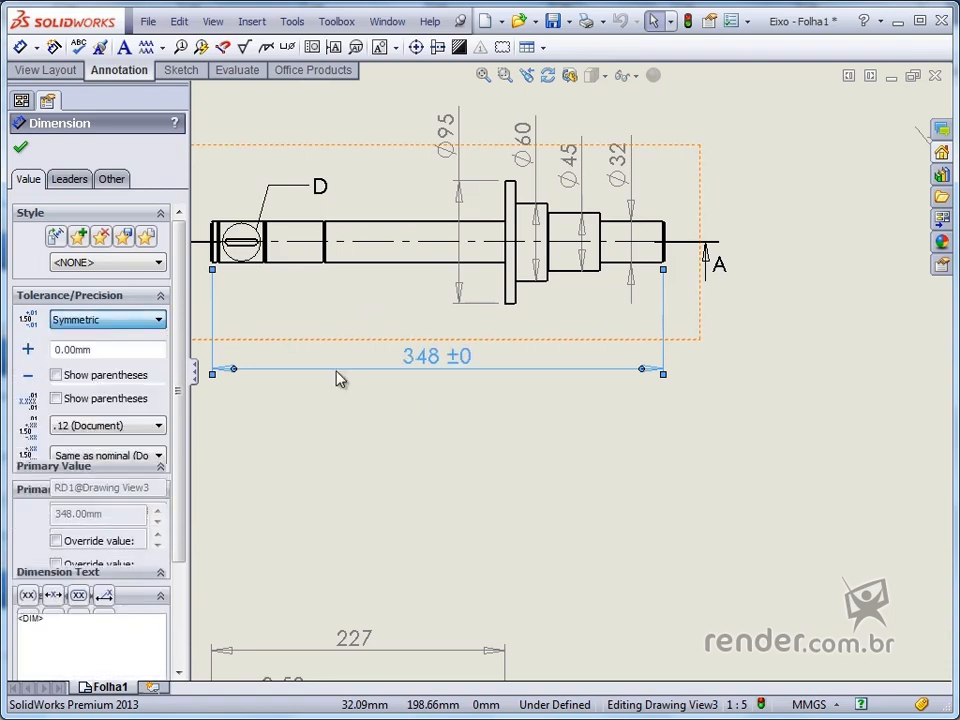
Step: Give the overall length dimension a Bilateral tolerance of +0.01 and -0.02 mm
{"action": "left_click", "coordinate": [130, 323]}
{"action": "left_click", "coordinate": [111, 364]}
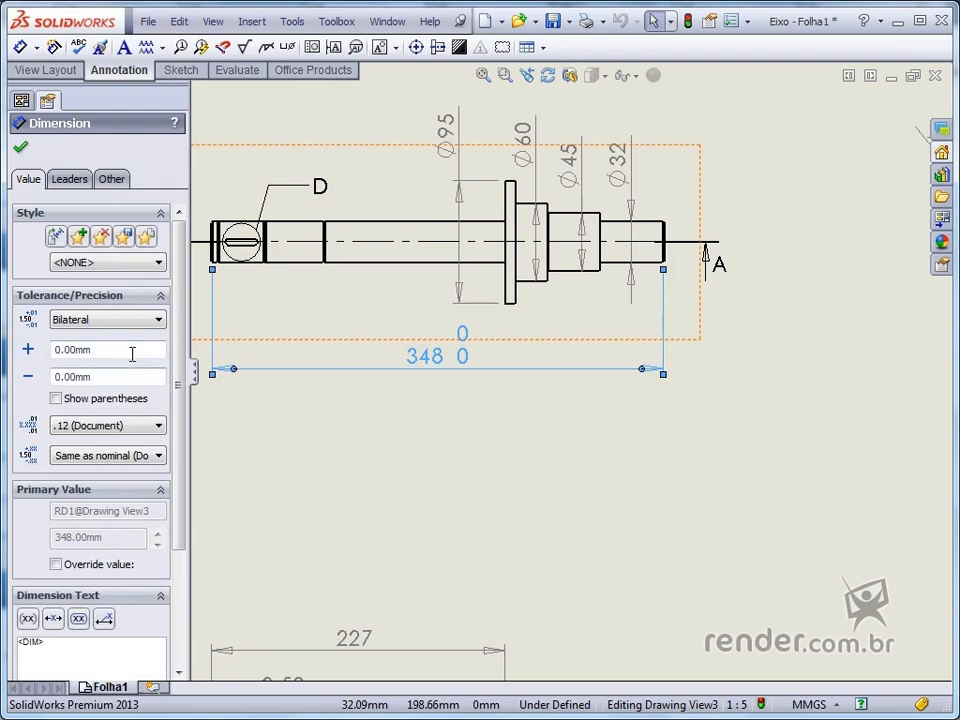
{"action": "left_click_drag", "start_coordinate": [77, 349], "coordinate": [69, 349]}
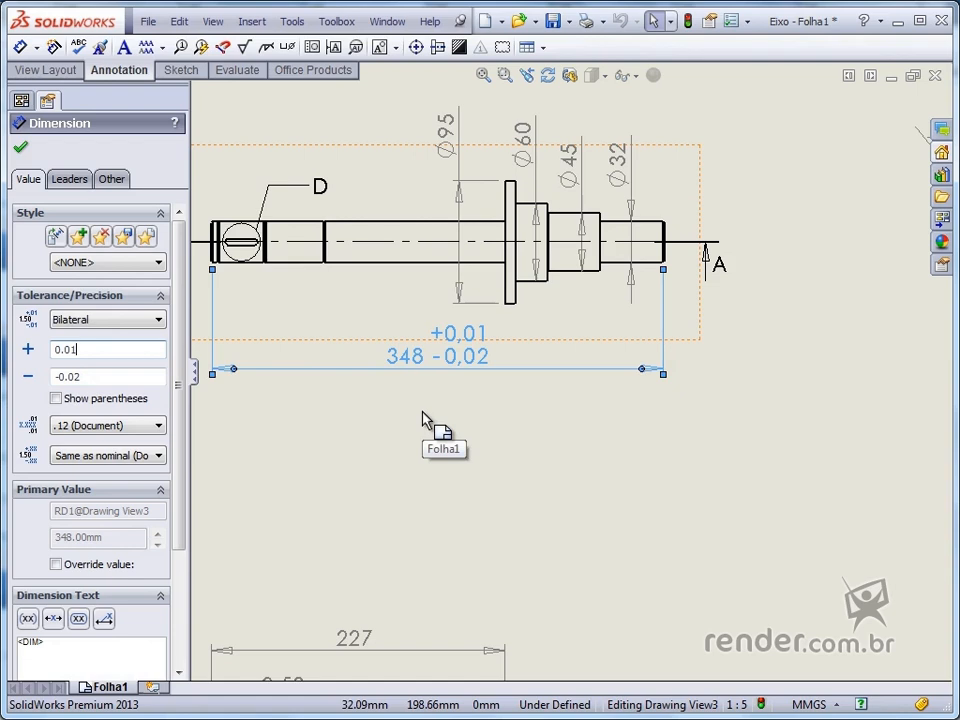
Step: Try .1 precision on the overall length dimension, and set both its unit and tolerance precision to .12
{"action": "left_click", "coordinate": [127, 428]}
{"action": "left_click", "coordinate": [118, 456]}
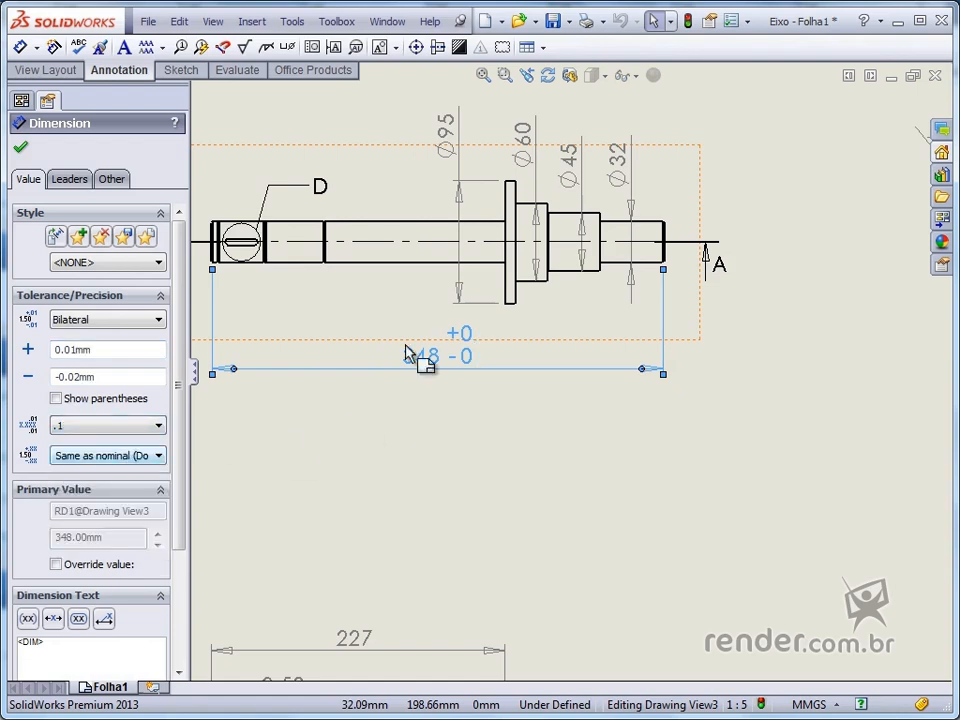
{"action": "left_click", "coordinate": [141, 428]}
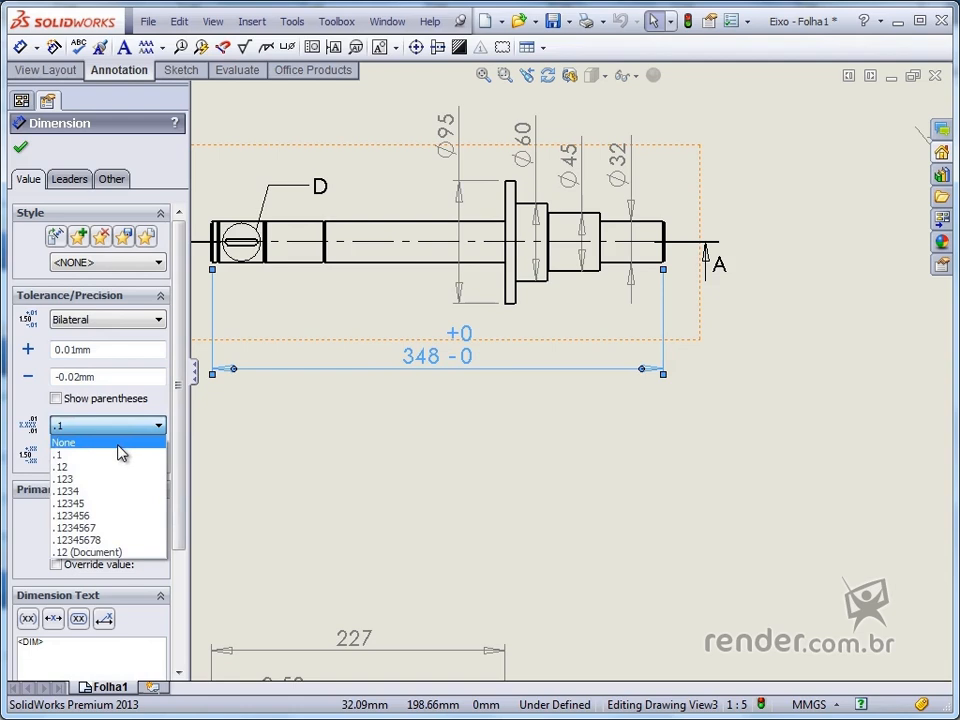
{"action": "left_click", "coordinate": [111, 471]}
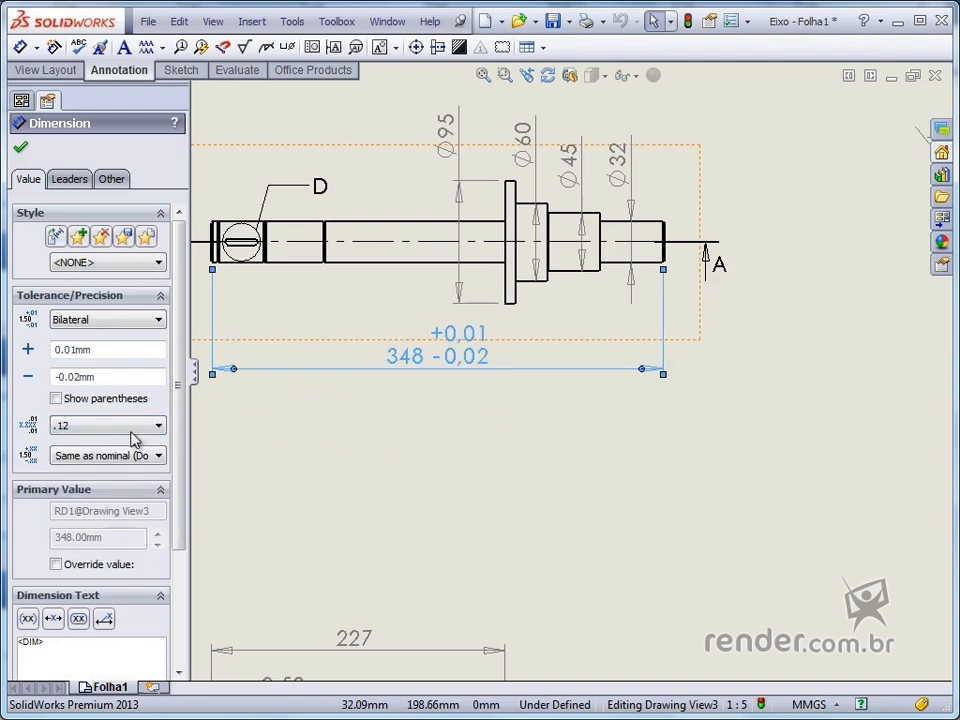
{"action": "left_click", "coordinate": [94, 458]}
{"action": "left_click", "coordinate": [104, 478]}
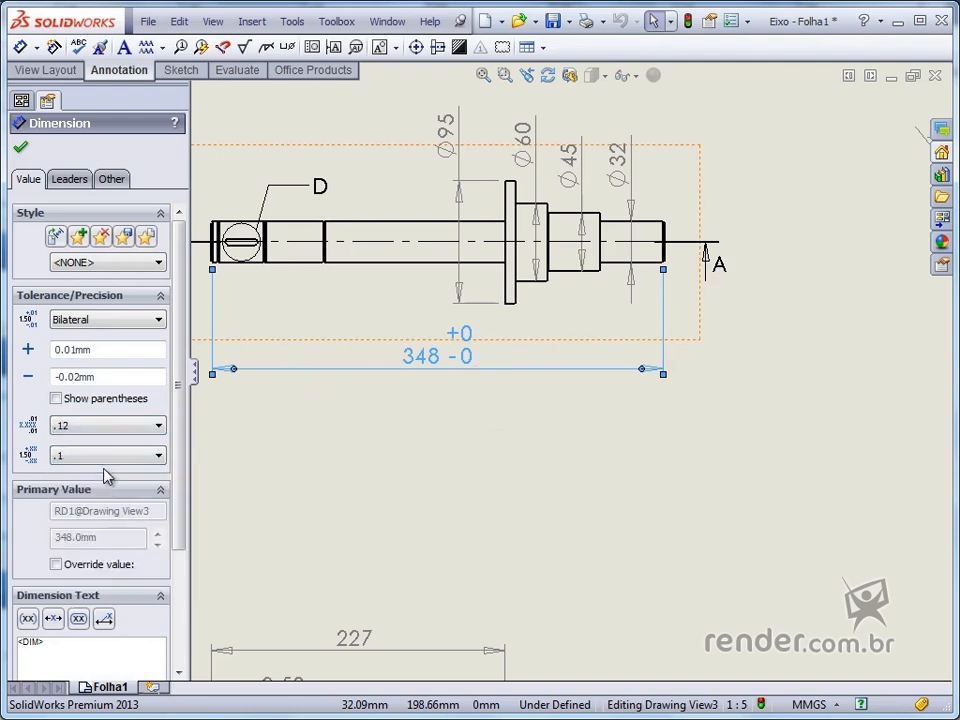
{"action": "left_click", "coordinate": [104, 458]}
{"action": "left_click", "coordinate": [96, 492]}
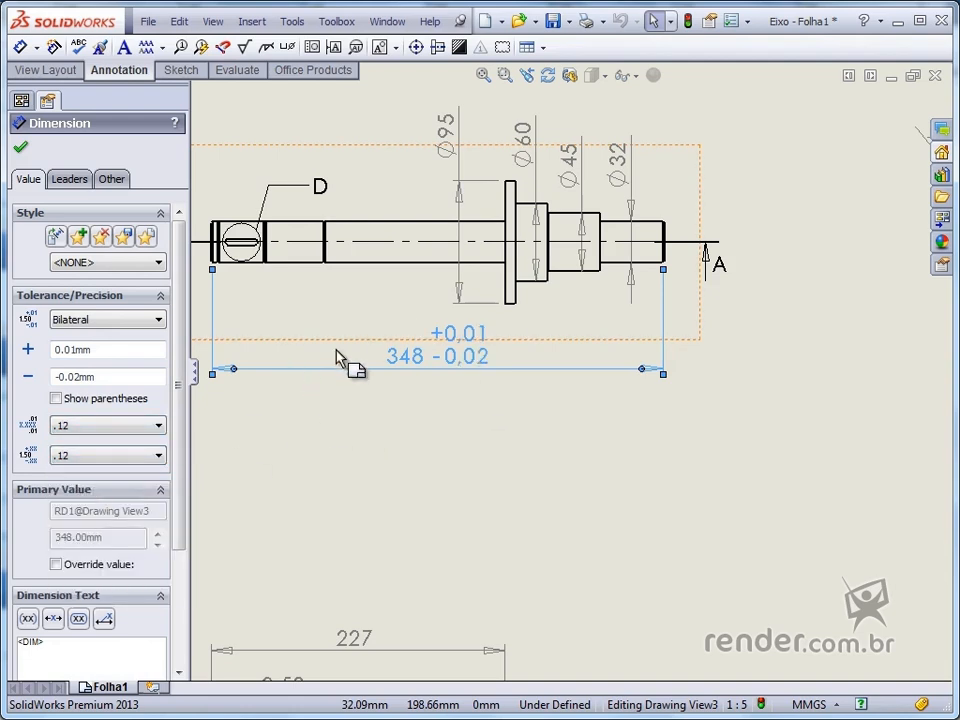
{"action": "left_click", "coordinate": [409, 466]}
Step: Apply a Symmetric tolerance of 0.01 mm to the flange diameter dimension in the circular end view
{"action": "scroll", "coordinate": [480, 430], "scroll_direction": "up", "scroll_amount": 2}
{"action": "scroll", "coordinate": [815, 220], "scroll_direction": "down", "scroll_amount": 4}
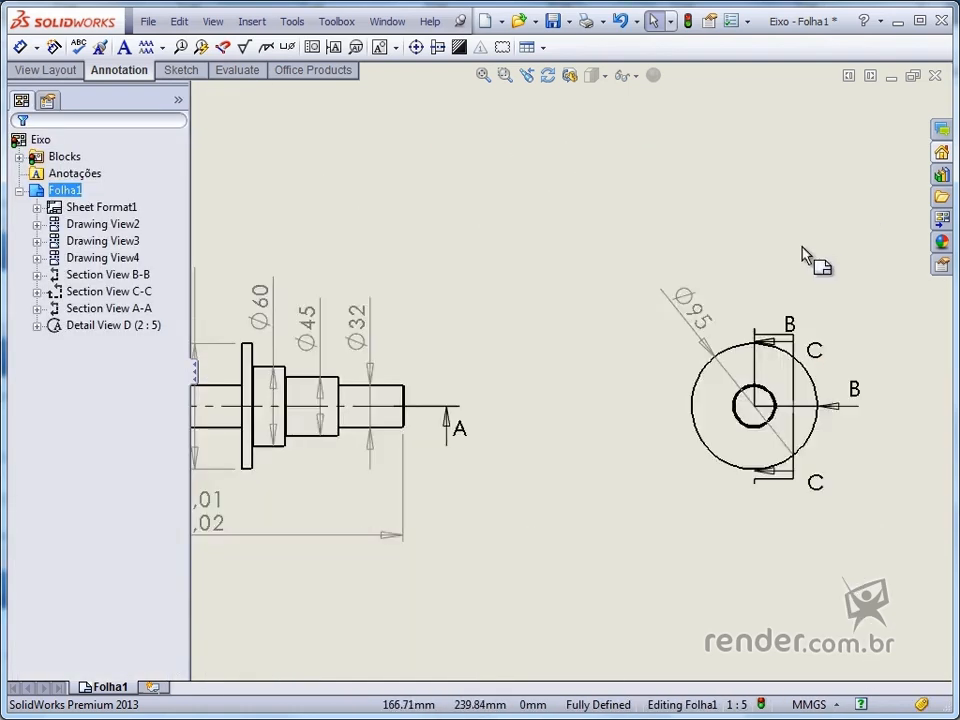
{"action": "scroll", "coordinate": [806, 258], "scroll_direction": "down", "scroll_amount": 2}
{"action": "left_click", "coordinate": [655, 362]}
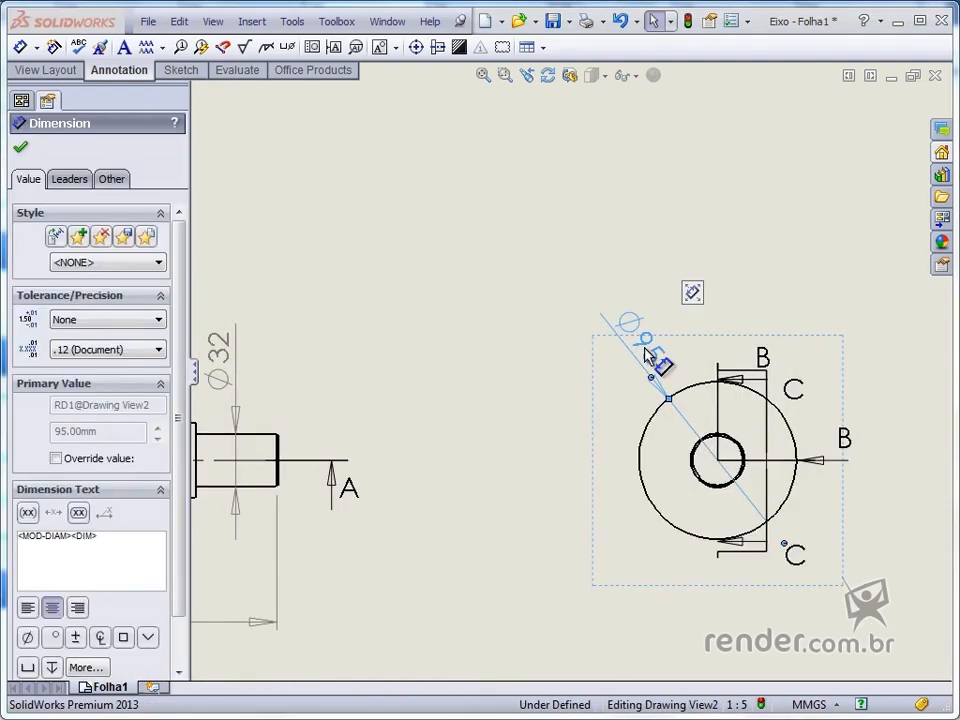
{"action": "left_click", "coordinate": [133, 320]}
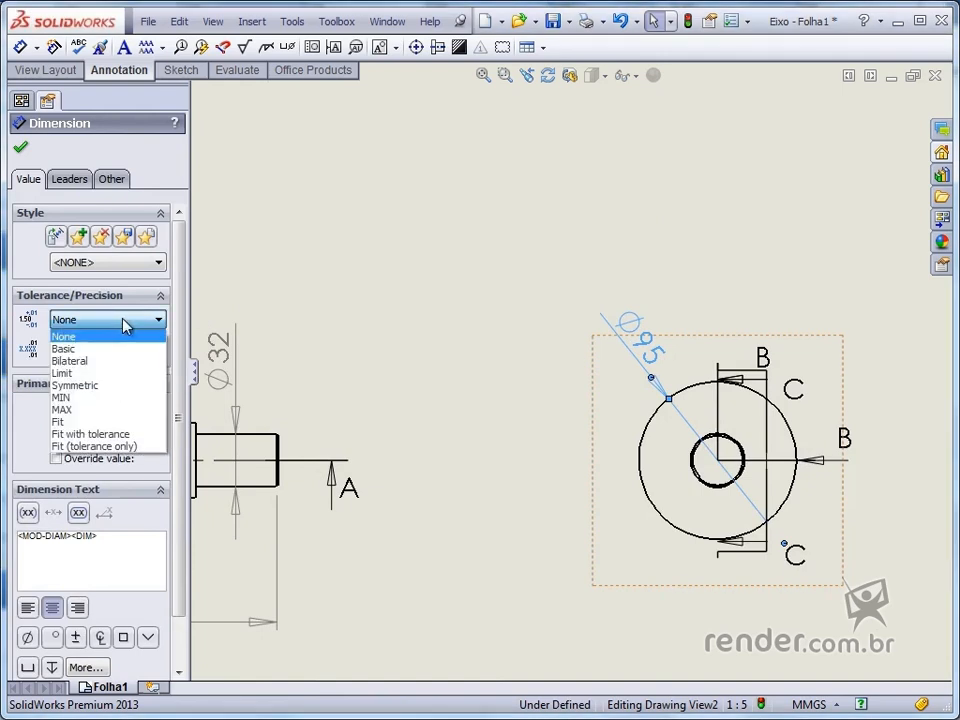
{"action": "left_click", "coordinate": [101, 386]}
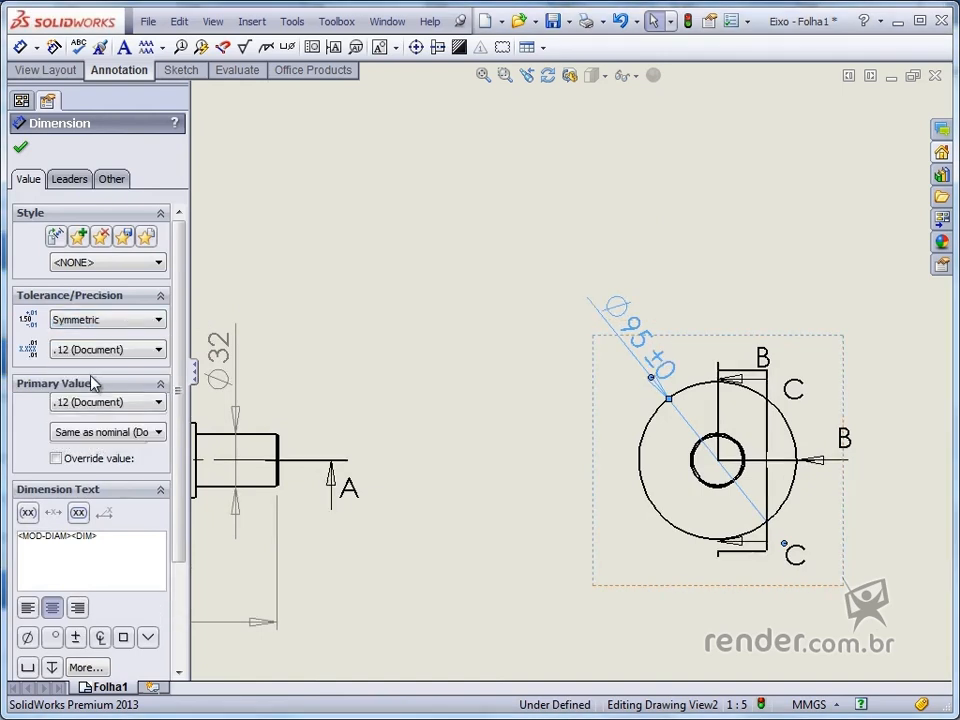
{"action": "left_click", "coordinate": [70, 349]}
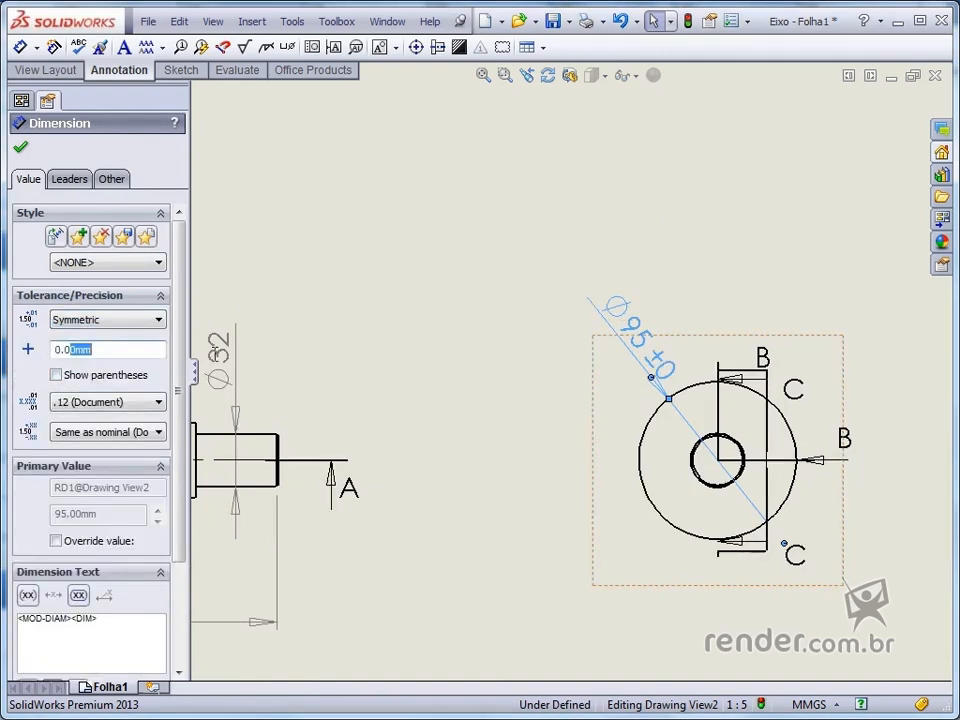
{"action": "key", "text": "BackSpace"}
{"action": "type", "text": "1"}
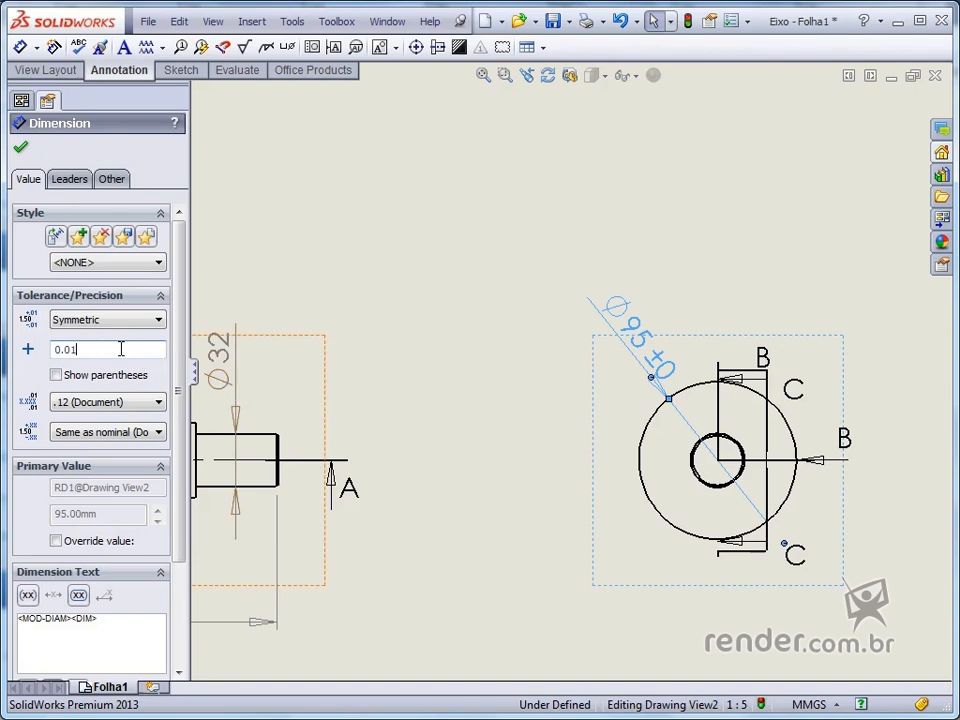
{"action": "key", "text": "Return"}
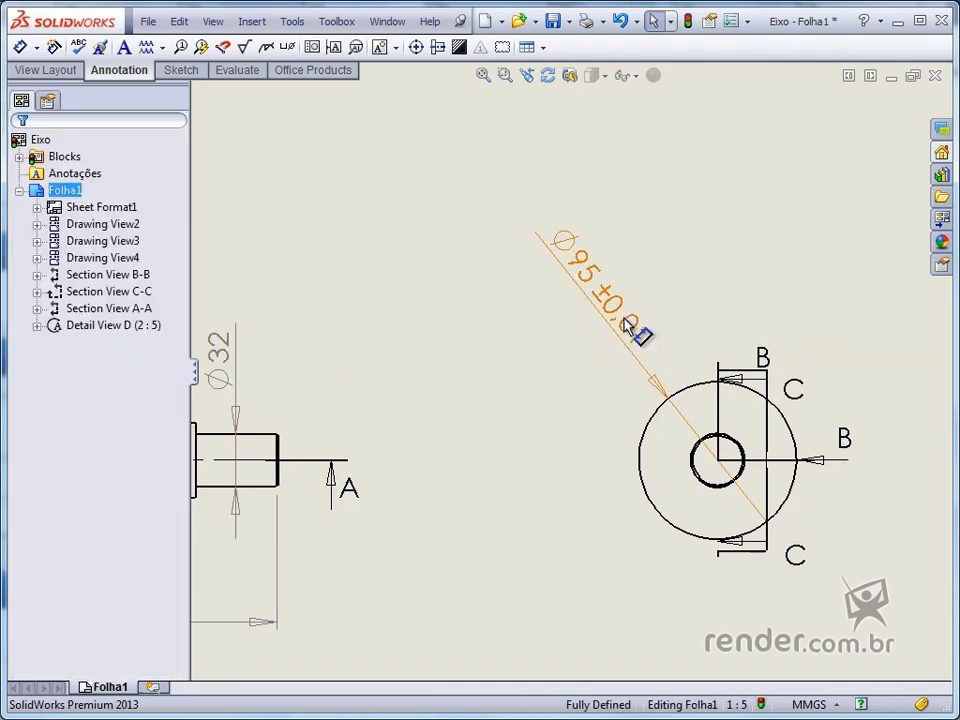
Step: Give the front view's Ø60 dimension a Bilateral tolerance of +0.01 and -0.02 mm, and move its text higher above the shaft
{"action": "scroll", "coordinate": [482, 392], "scroll_direction": "up", "scroll_amount": 5}
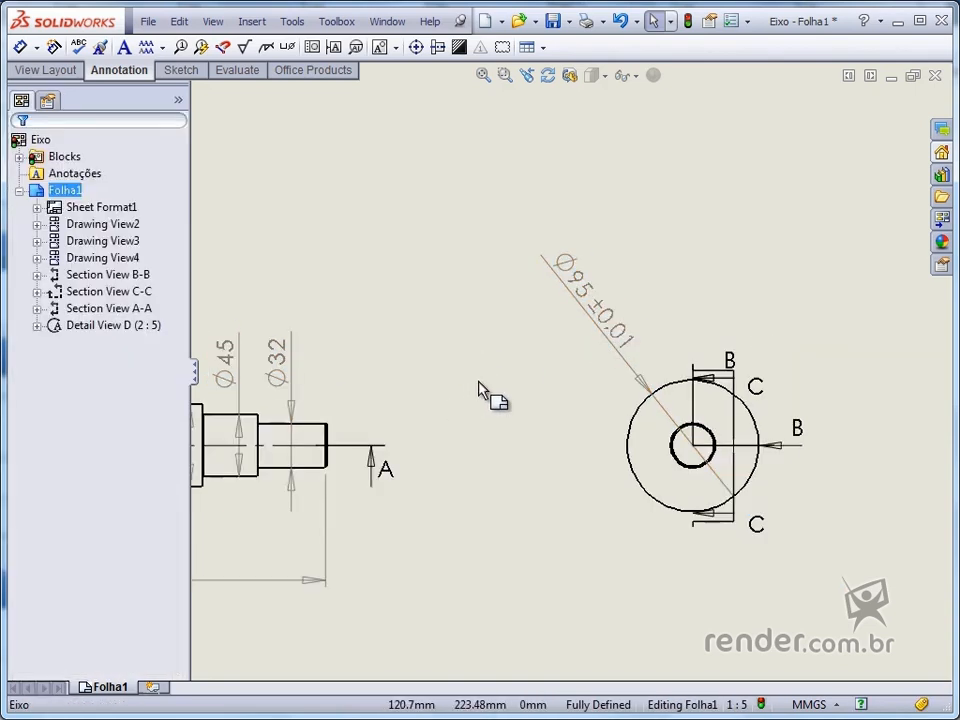
{"action": "scroll", "coordinate": [600, 258], "scroll_direction": "down", "scroll_amount": 4}
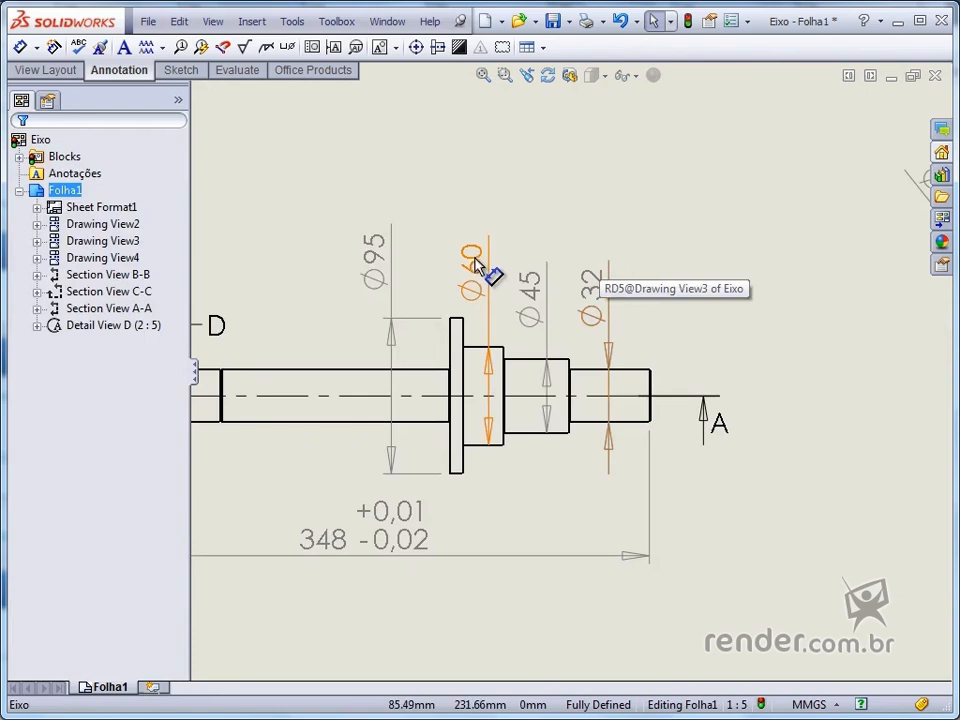
{"action": "left_click", "coordinate": [476, 268]}
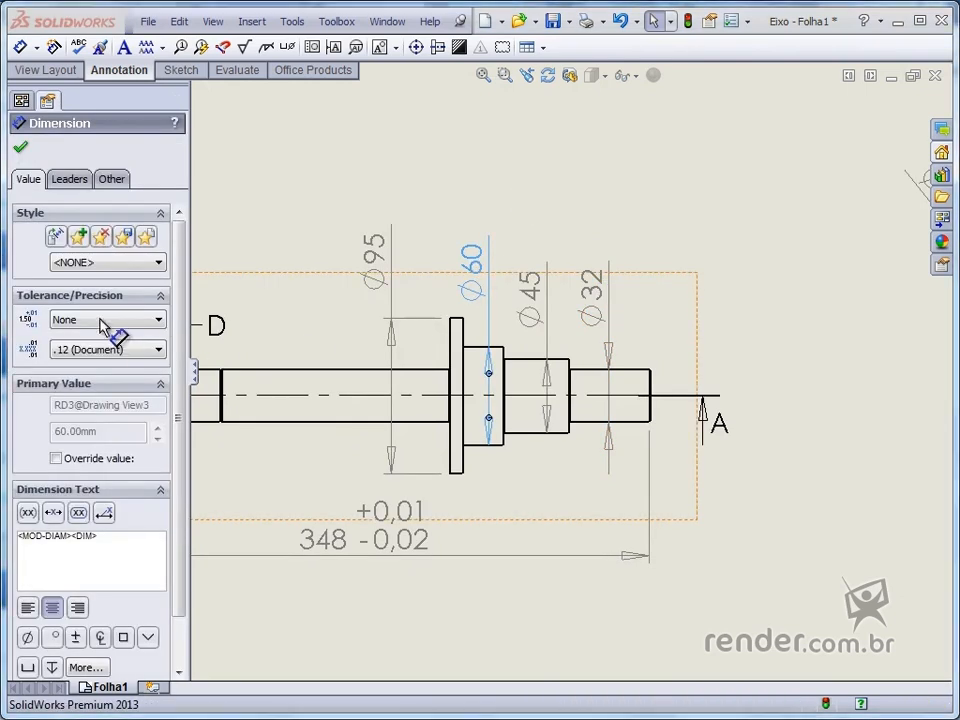
{"action": "left_click", "coordinate": [103, 321]}
{"action": "left_click", "coordinate": [69, 361]}
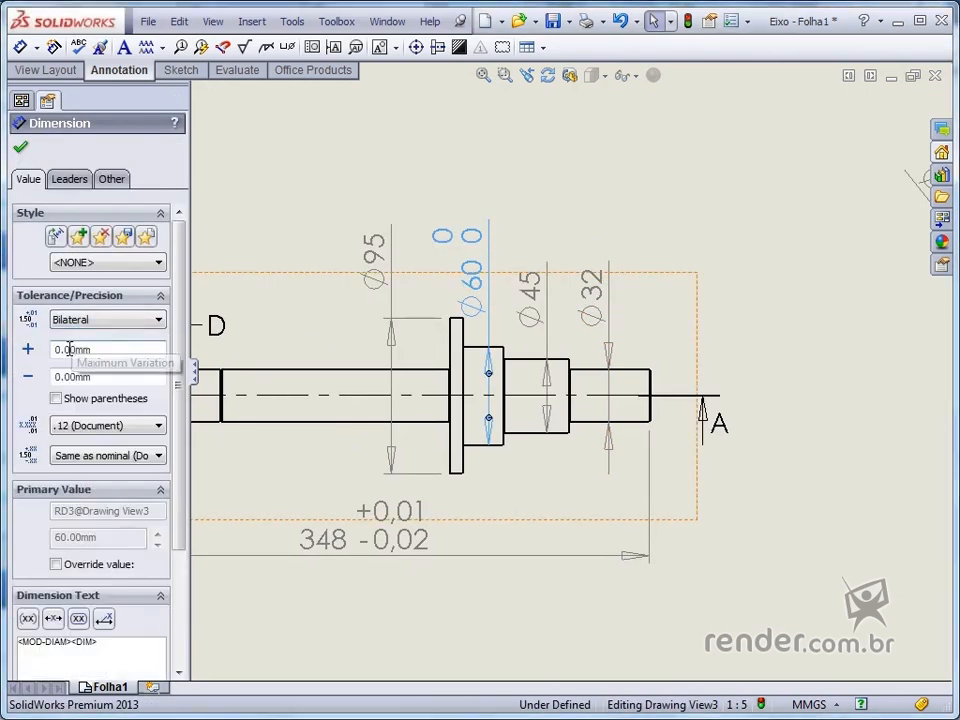
{"action": "type", "text": "1"}
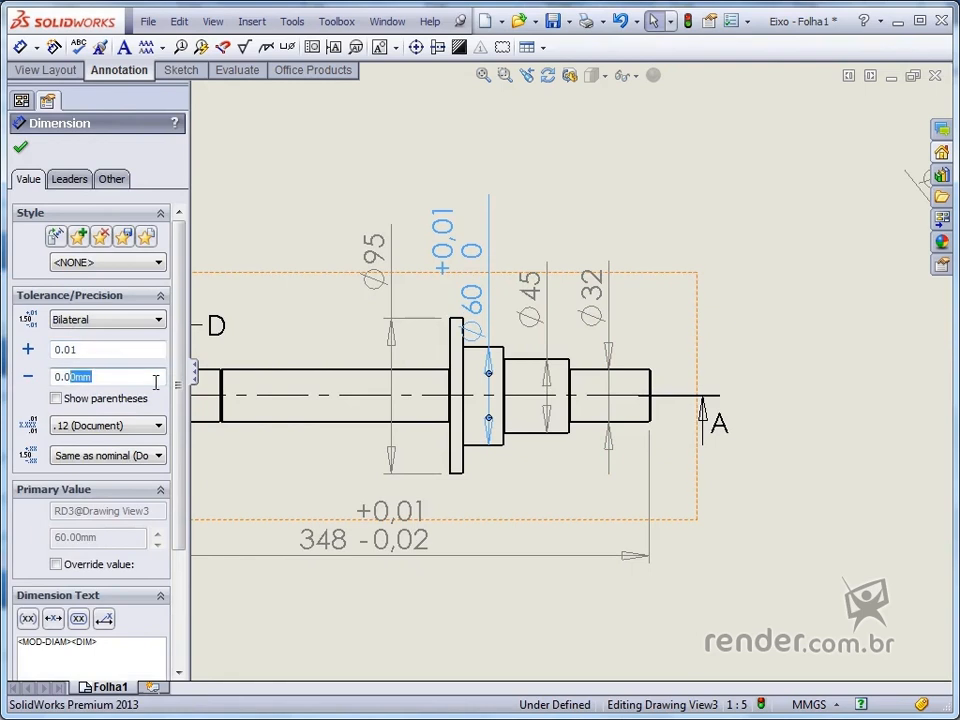
{"action": "left_click", "coordinate": [320, 226]}
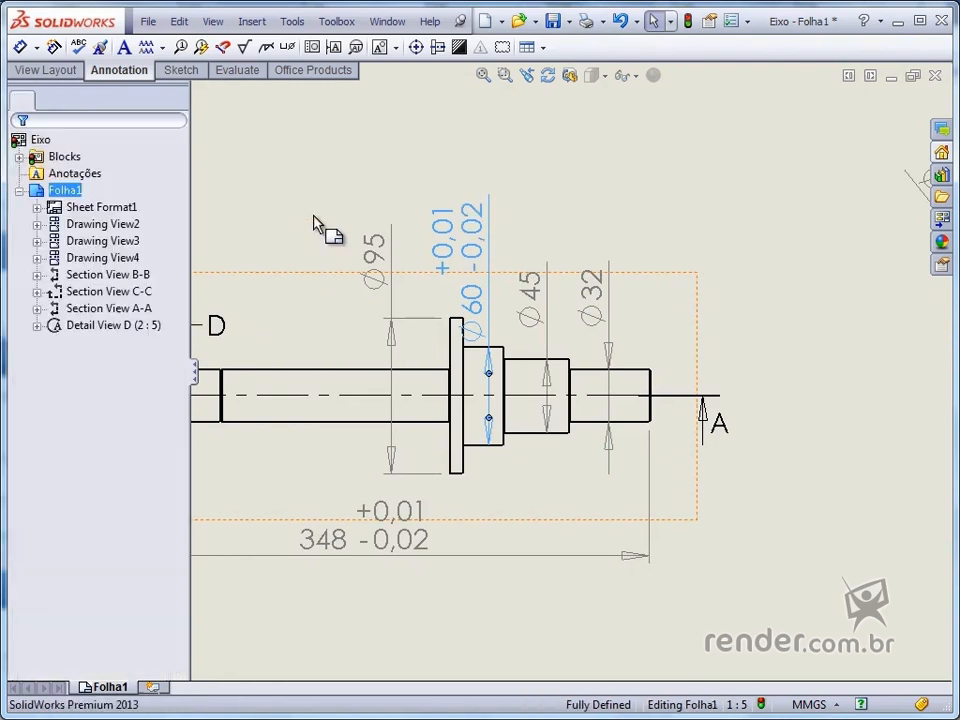
{"action": "left_click_drag", "start_coordinate": [489, 257], "coordinate": [478, 196]}
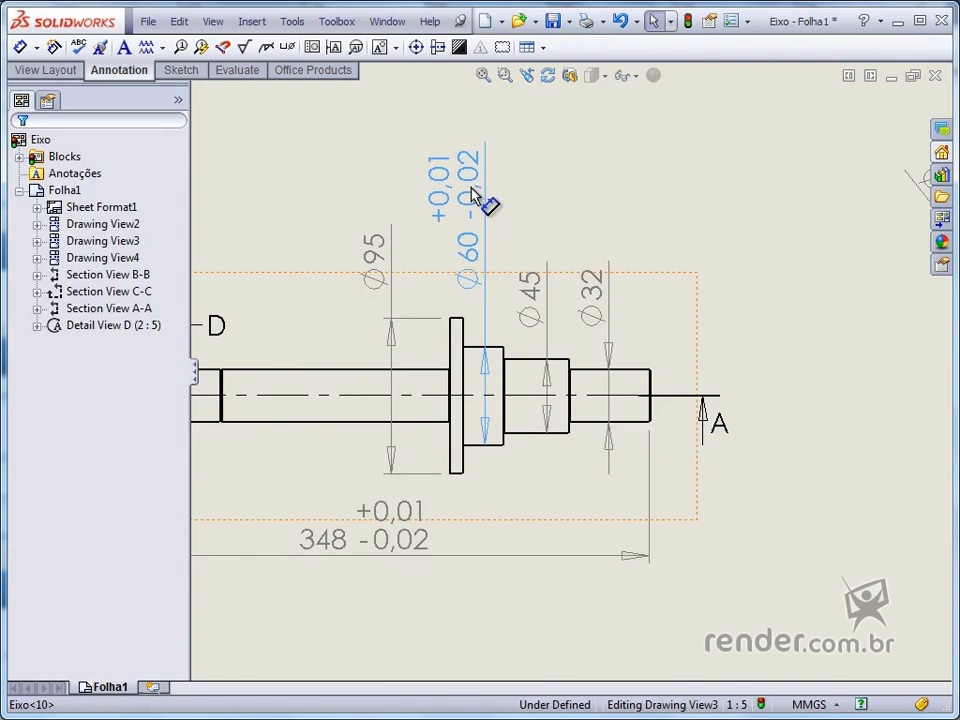
Step: Move the front view's Ø32 dimension text higher above the shaft and apply a Symmetric tolerance of 0.02 mm to it
{"action": "left_click_drag", "start_coordinate": [605, 305], "coordinate": [607, 230]}
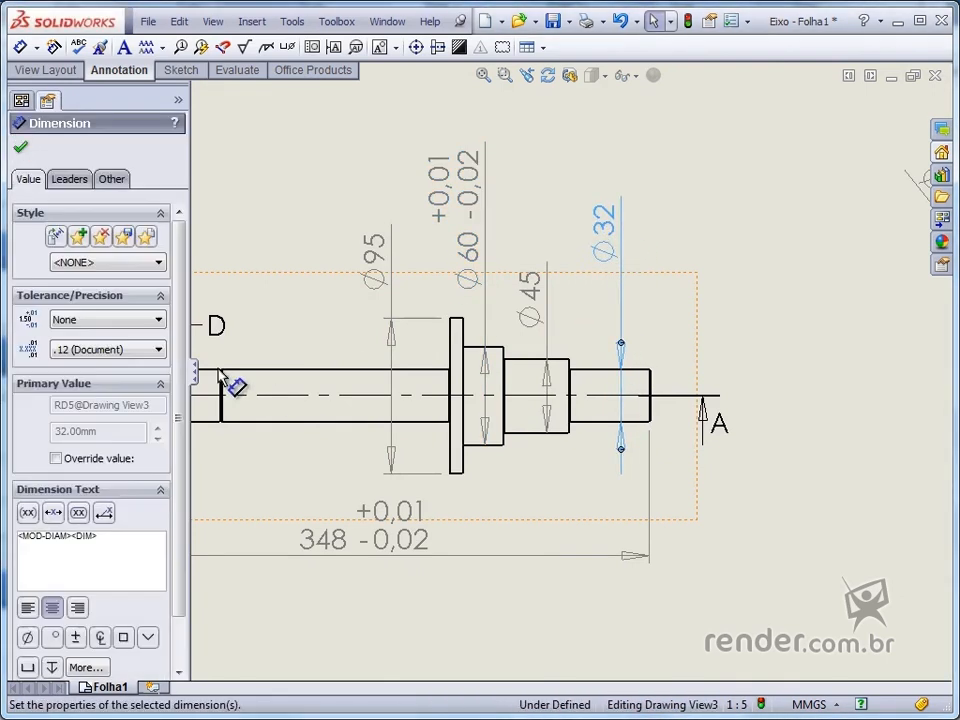
{"action": "left_click", "coordinate": [128, 320]}
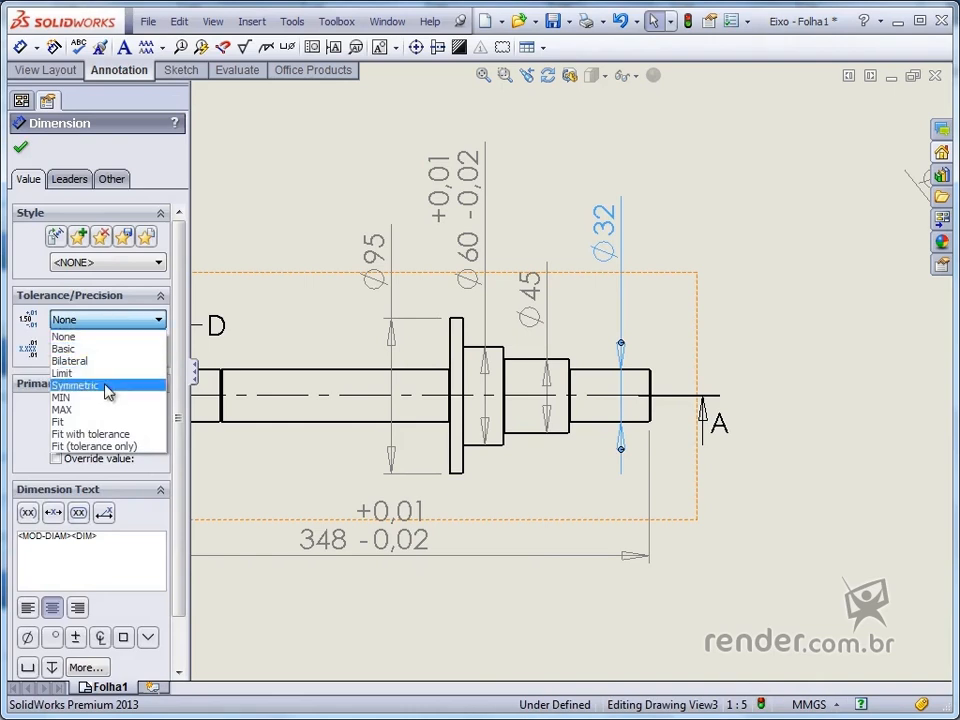
{"action": "left_click", "coordinate": [78, 385]}
{"action": "left_click_drag", "start_coordinate": [70, 349], "coordinate": [138, 350]}
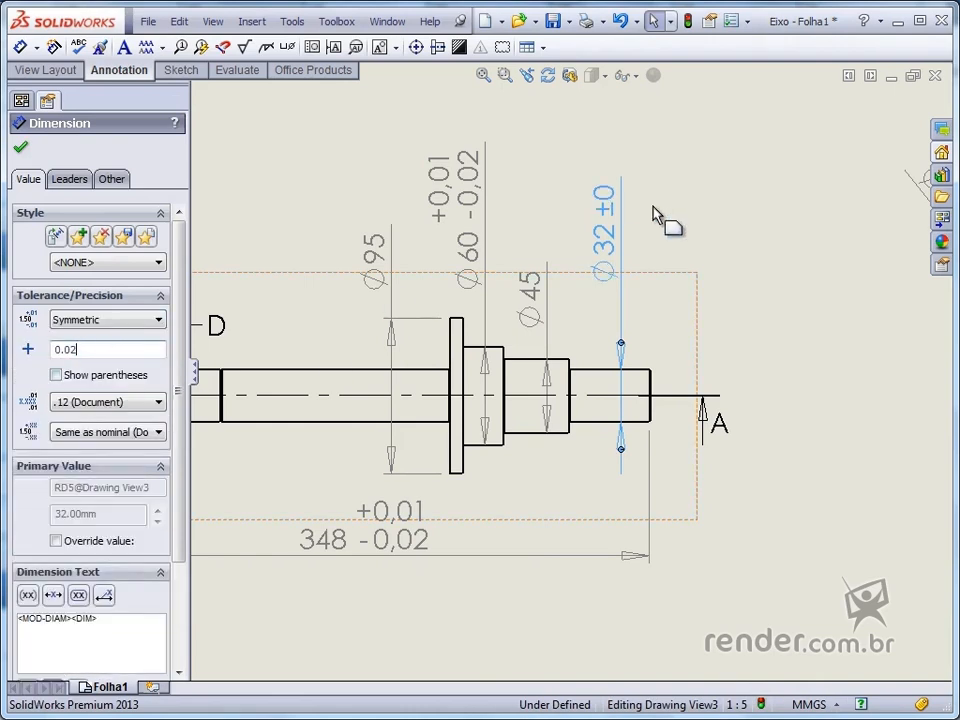
{"action": "left_click", "coordinate": [612, 207]}
{"action": "key", "text": "f"}
{"action": "scroll", "coordinate": [296, 197], "scroll_direction": "down", "scroll_amount": 4}
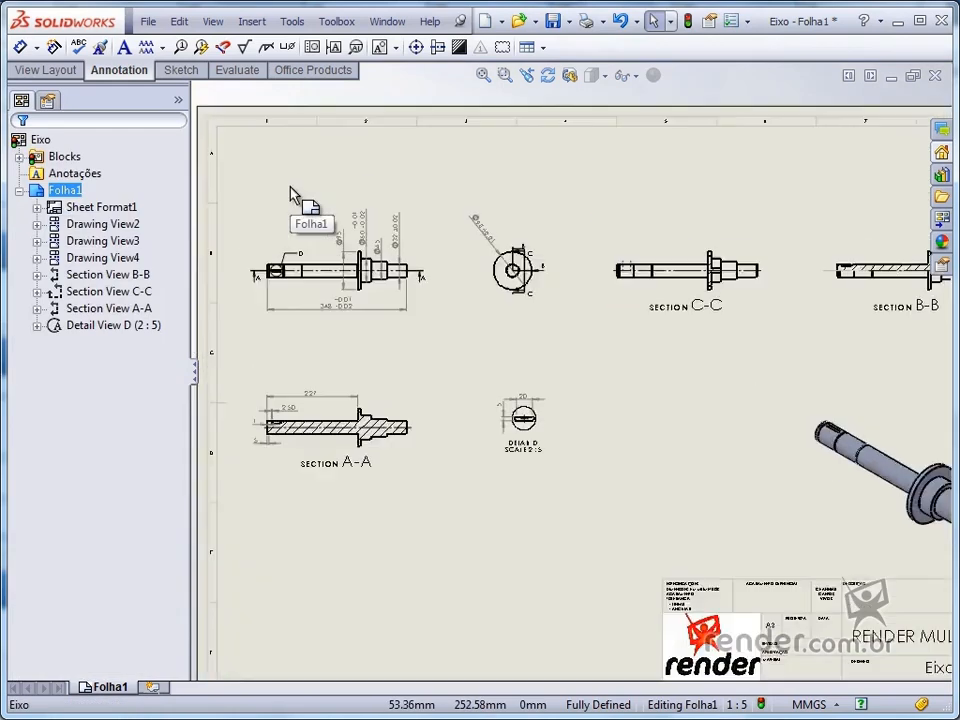
{"action": "scroll", "coordinate": [429, 299], "scroll_direction": "down", "scroll_amount": 3}
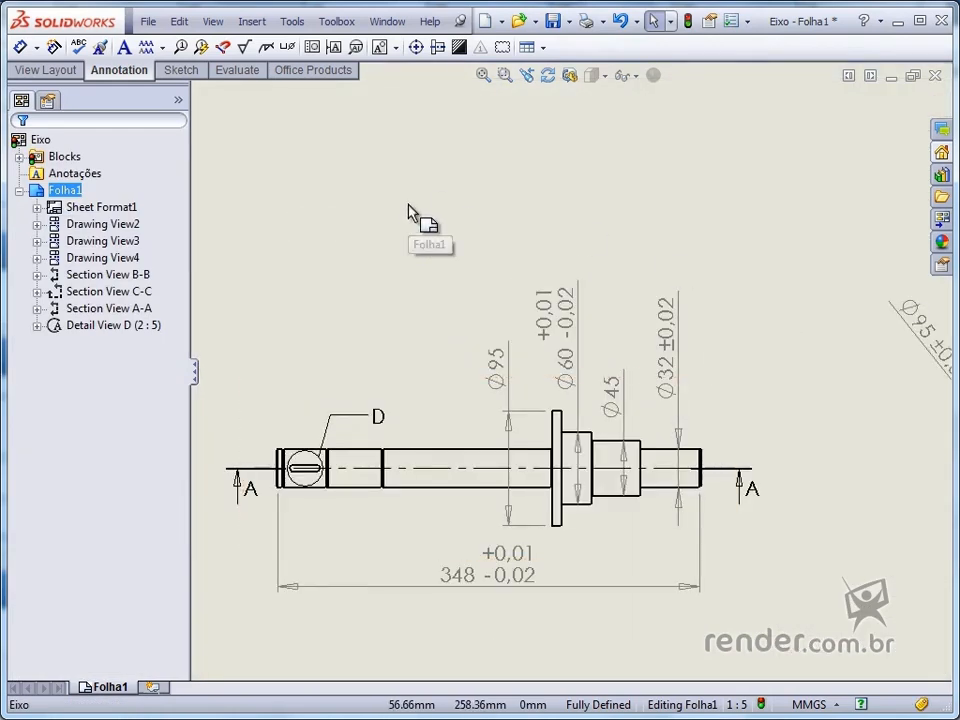
Step: Use Format Painter to copy the Ø32 dimension's symmetric ±0.02 tolerance onto the Ø95 dimension in the front view
{"action": "left_click", "coordinate": [292, 22]}
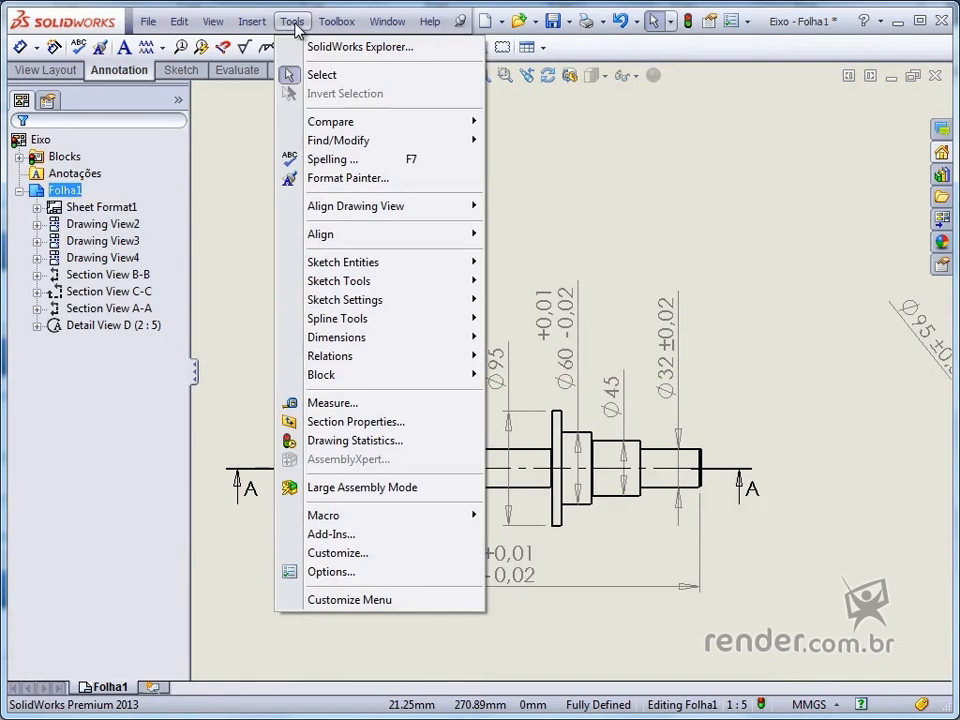
{"action": "left_click", "coordinate": [357, 180]}
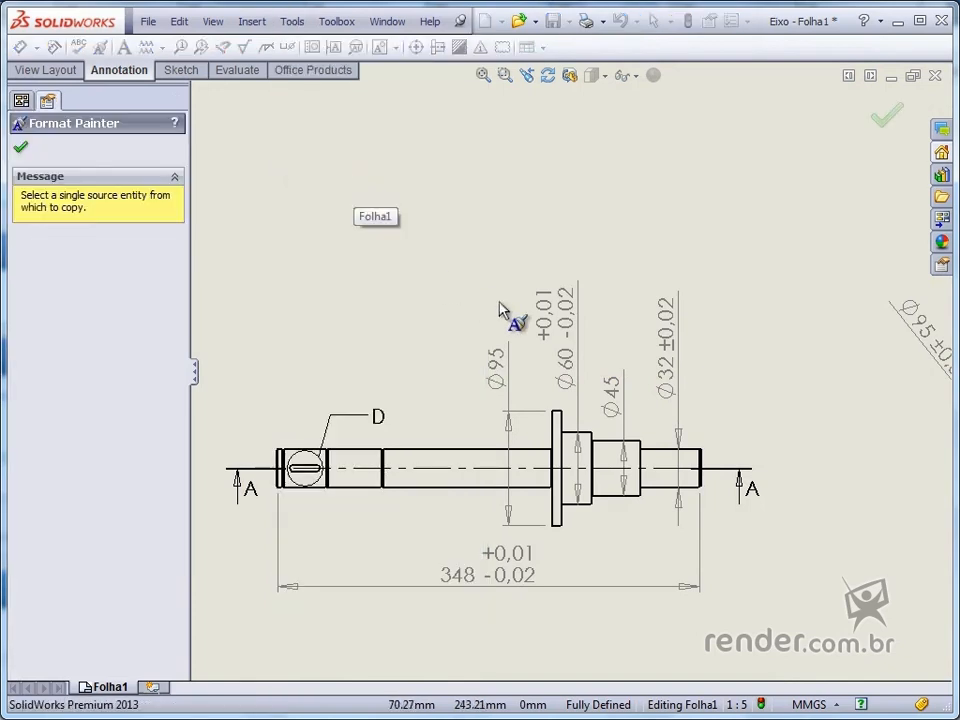
{"action": "left_click", "coordinate": [668, 342]}
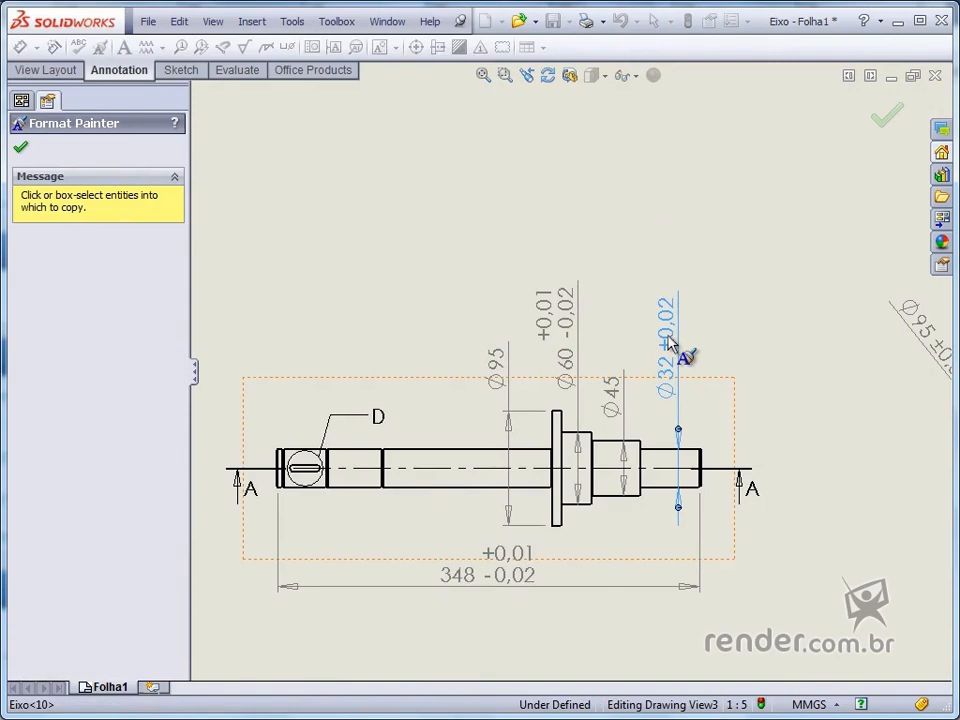
{"action": "left_click", "coordinate": [497, 368]}
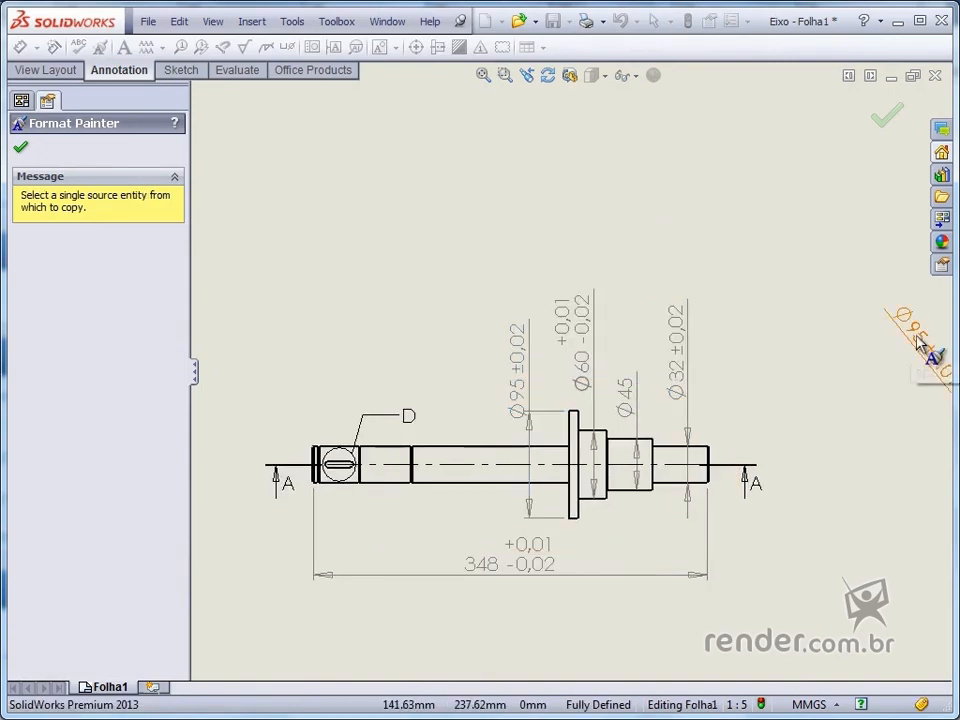
Step: Copy the end view's ±0.01 tolerance format onto the front view's Ø45 and Detail D's slot height dimensions, and move the slot height text farther outward
{"action": "left_click", "coordinate": [917, 340]}
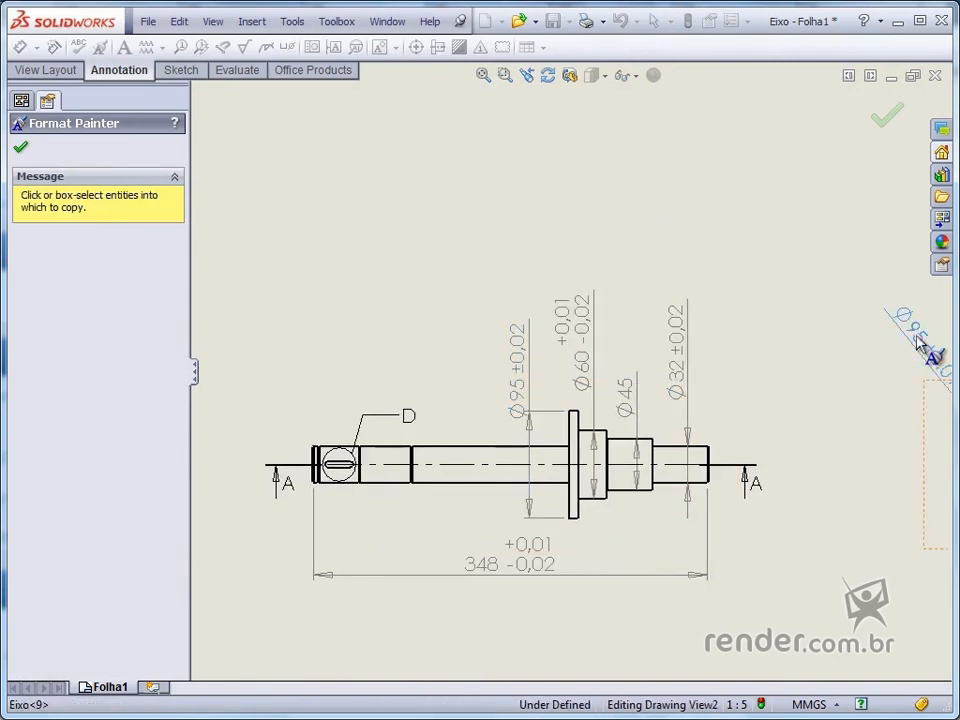
{"action": "scroll", "coordinate": [917, 340], "scroll_direction": "down", "scroll_amount": 2}
{"action": "left_click", "coordinate": [566, 412]}
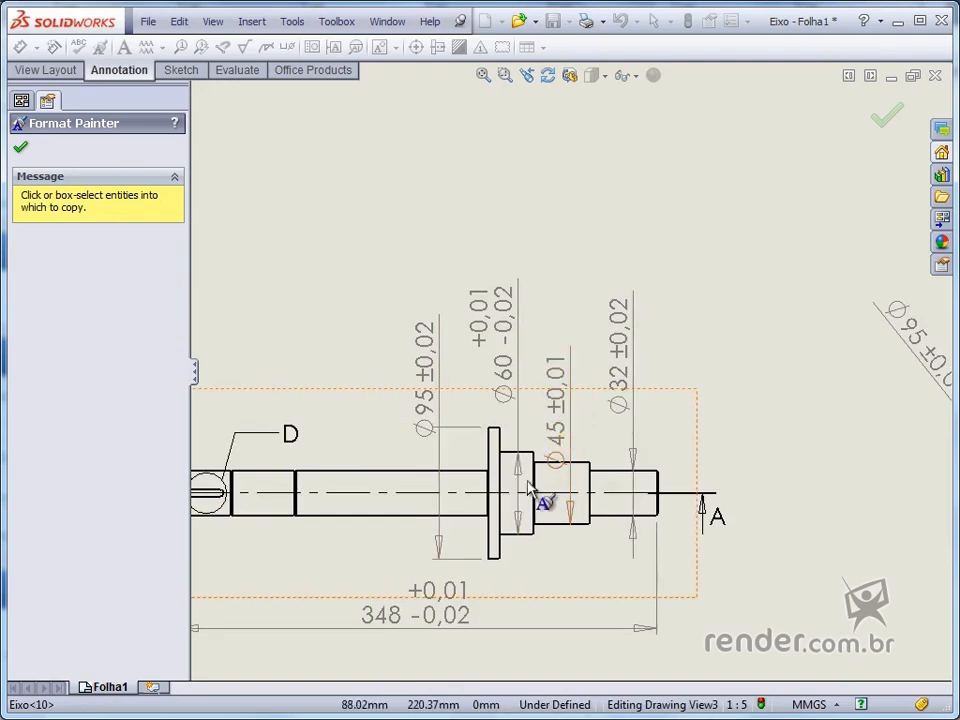
{"action": "scroll", "coordinate": [530, 490], "scroll_direction": "up", "scroll_amount": 6}
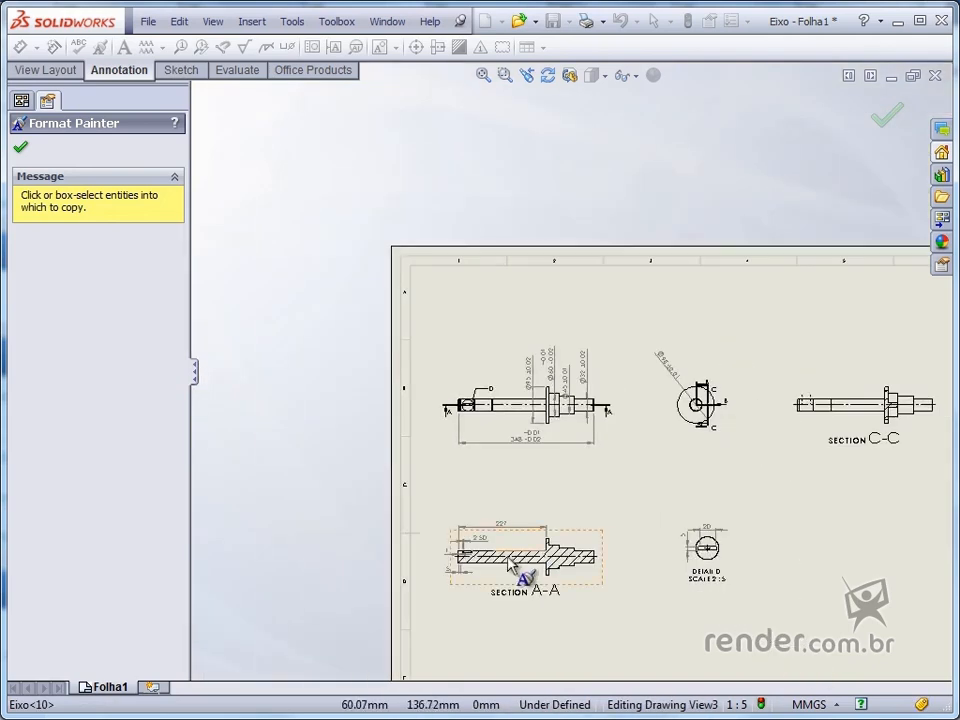
{"action": "scroll", "coordinate": [511, 565], "scroll_direction": "down", "scroll_amount": 8}
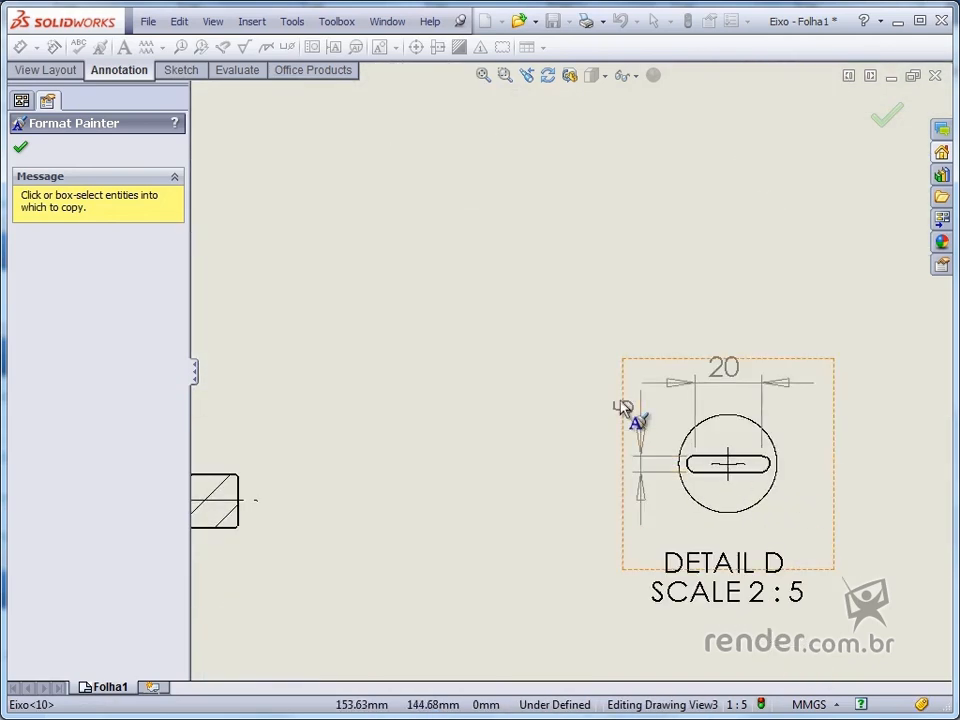
{"action": "left_click", "coordinate": [624, 408]}
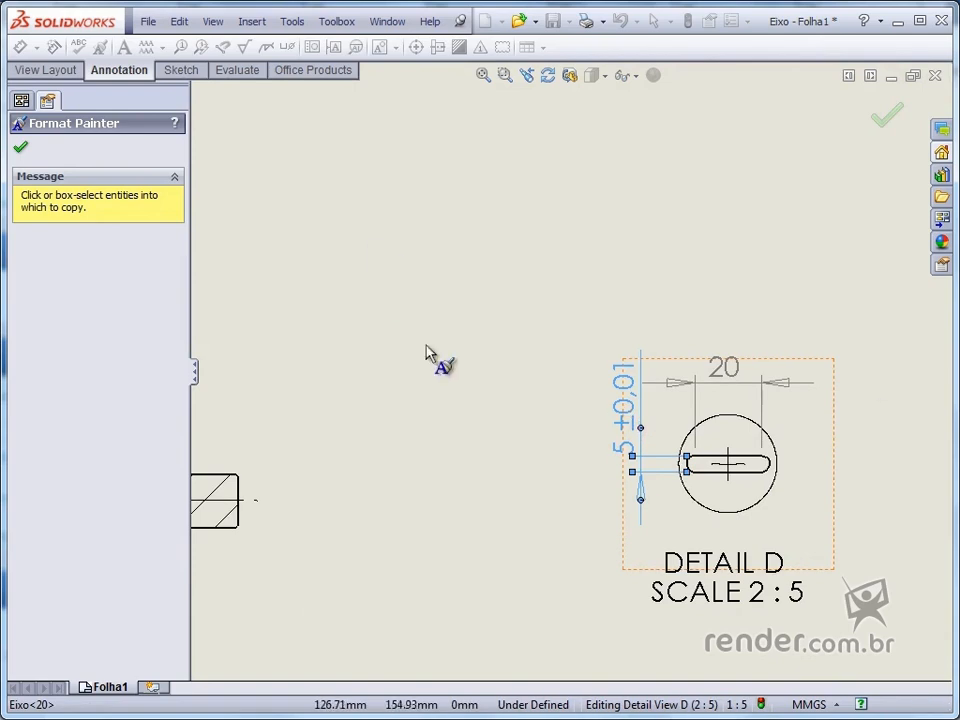
{"action": "key", "text": "Escape"}
{"action": "mouse_move", "coordinate": [627, 401]}
{"action": "left_mouse_down"}
{"action": "mouse_move", "coordinate": [604, 369]}
{"action": "mouse_move", "coordinate": [600, 396]}
{"action": "mouse_move", "coordinate": [602, 388]}
{"action": "left_mouse_up"}
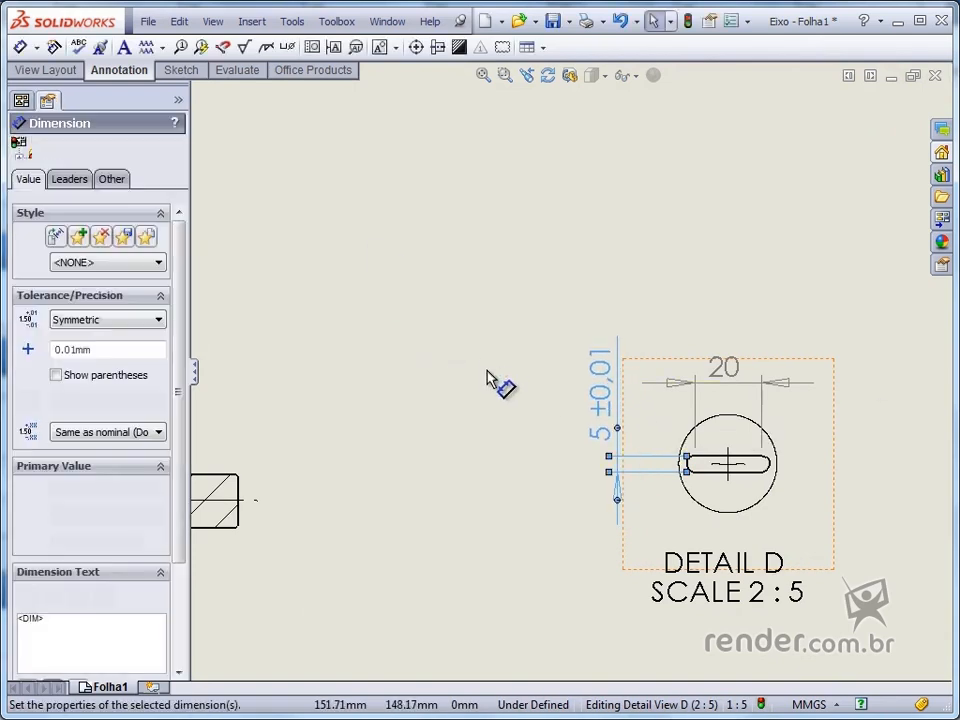
Step: Delete the front view's Ø95 dimension and move the Ø45 dimension text higher above the shaft
{"action": "scroll", "coordinate": [439, 354], "scroll_direction": "up", "scroll_amount": 5}
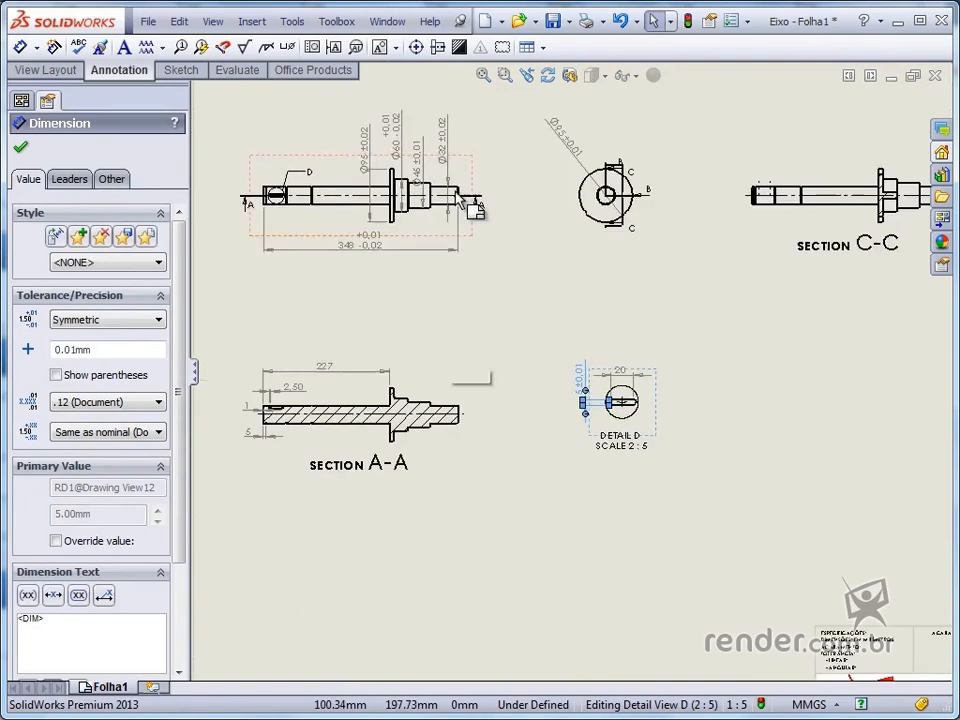
{"action": "scroll", "coordinate": [440, 130], "scroll_direction": "down", "scroll_amount": 3}
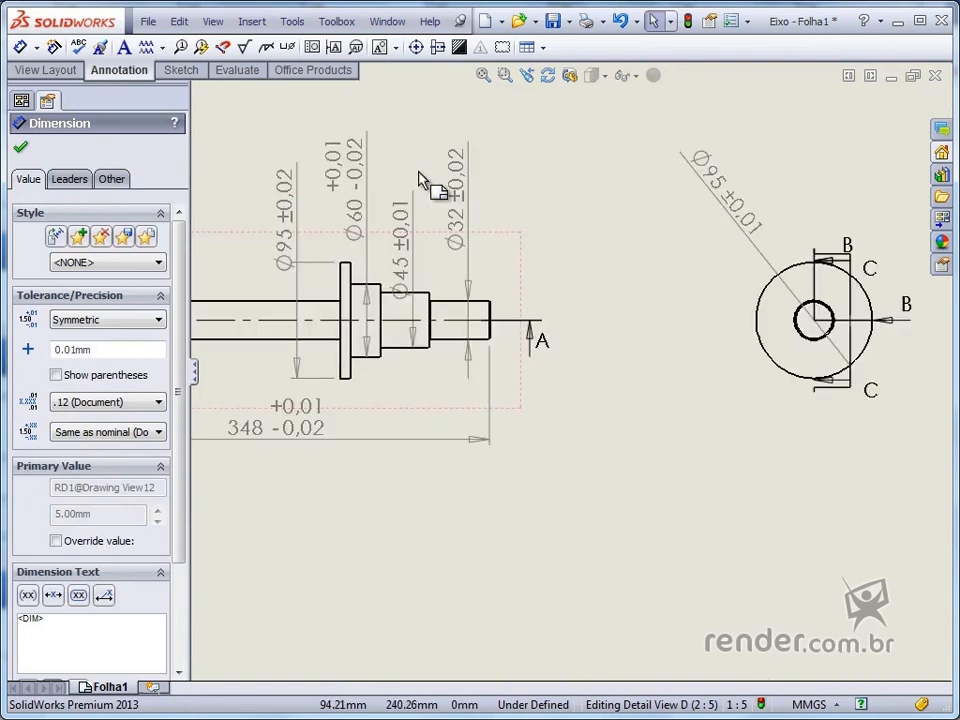
{"action": "left_click", "coordinate": [288, 213]}
{"action": "key", "text": "Delete"}
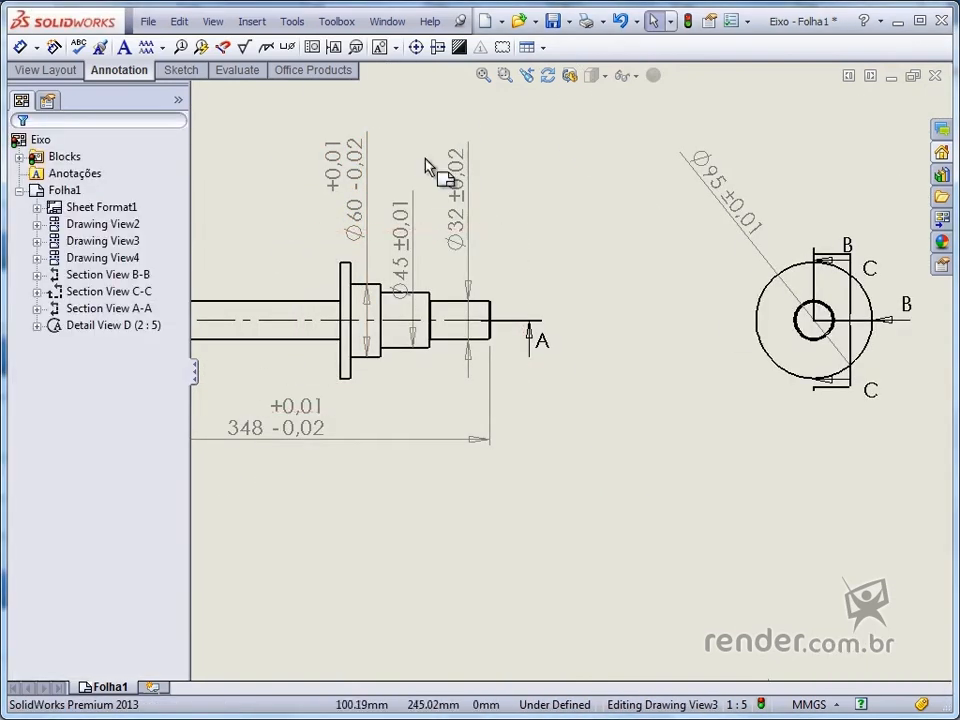
{"action": "left_click", "coordinate": [412, 188]}
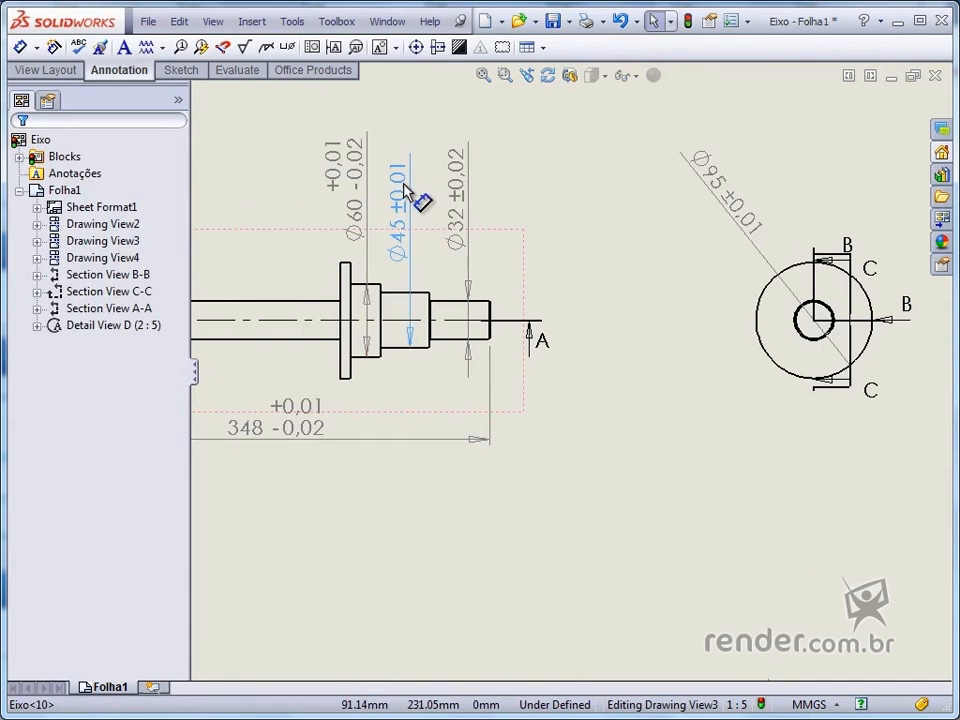
Step: Change the front view's Ø32 dimension to a Limit tolerance with +0.03 and -0.04 mm
{"action": "key", "text": "f"}
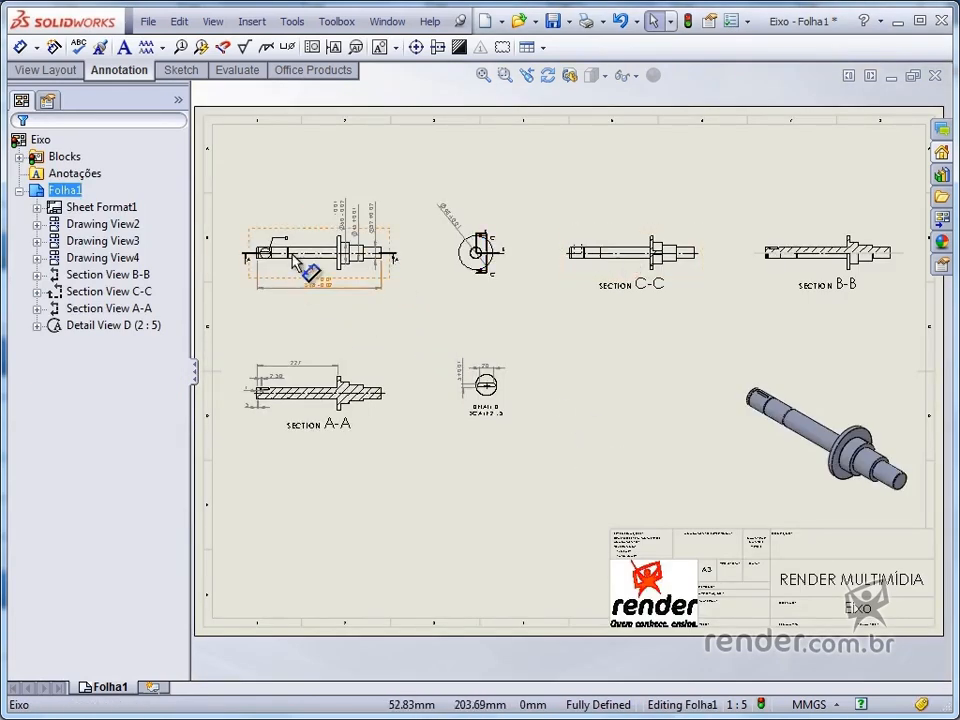
{"action": "scroll", "coordinate": [300, 243], "scroll_direction": "down", "scroll_amount": 1}
{"action": "scroll", "coordinate": [300, 243], "scroll_direction": "down", "scroll_amount": 6}
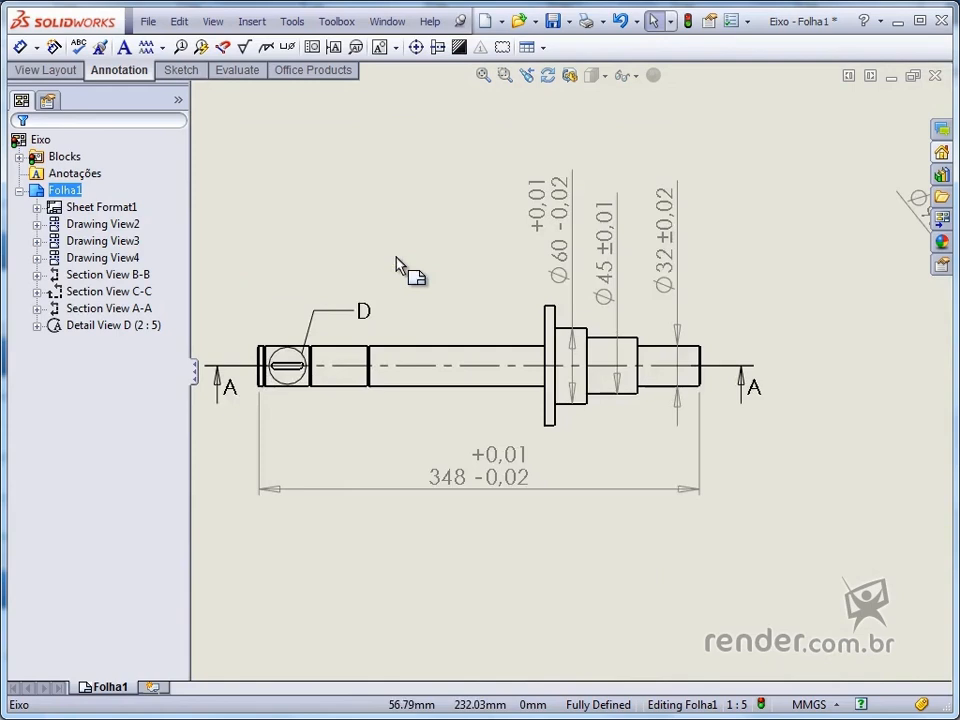
{"action": "left_click", "coordinate": [692, 262]}
{"action": "left_click", "coordinate": [155, 319]}
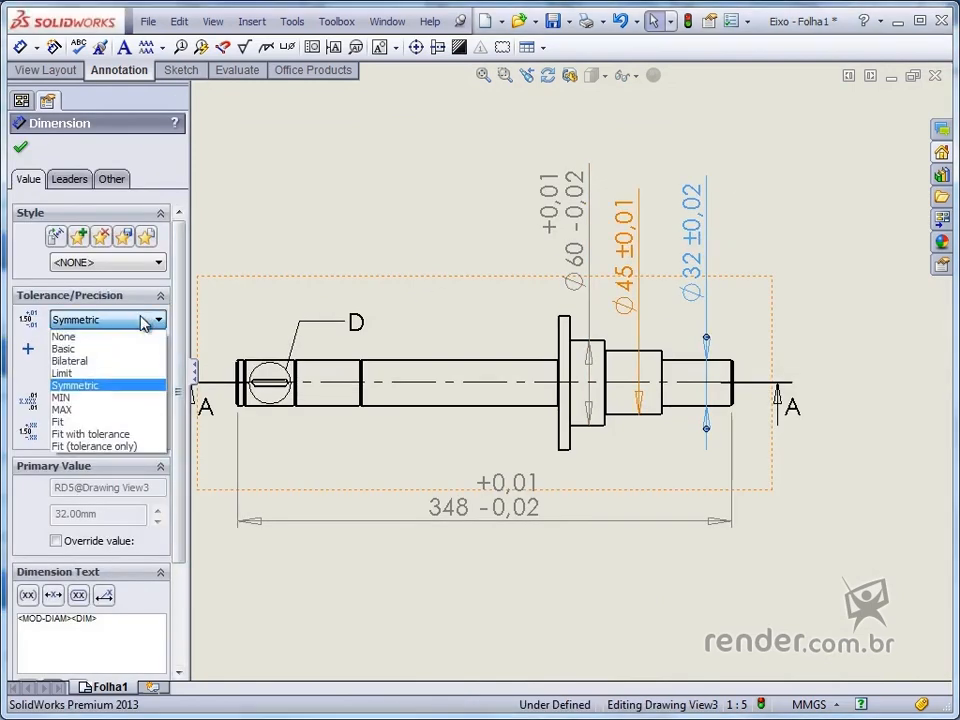
{"action": "left_click", "coordinate": [95, 376]}
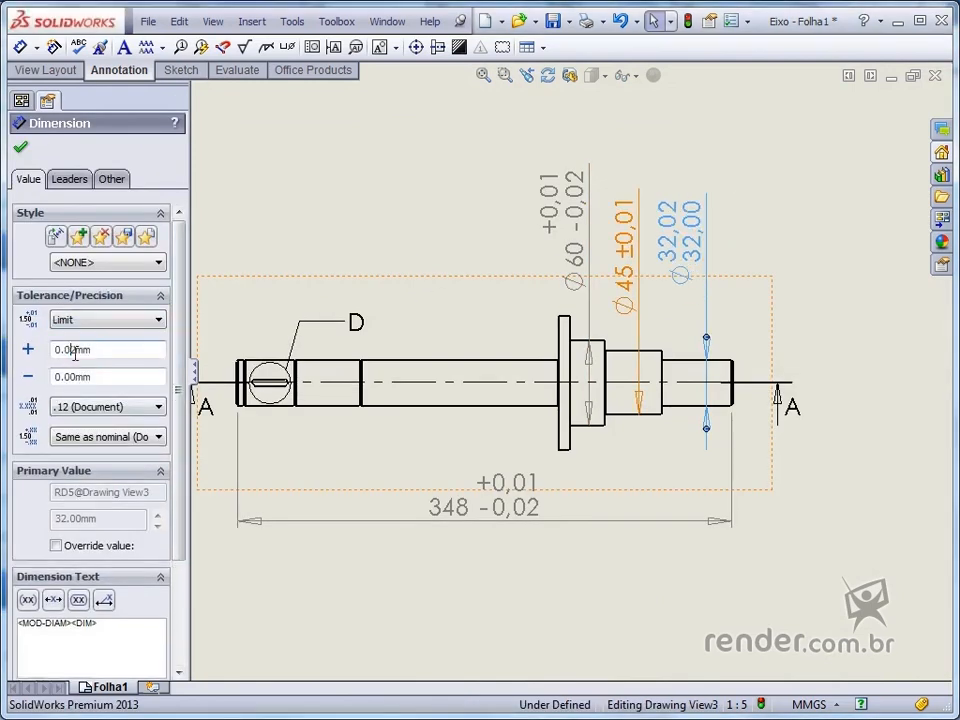
{"action": "left_click_drag", "start_coordinate": [69, 349], "coordinate": [175, 362]}
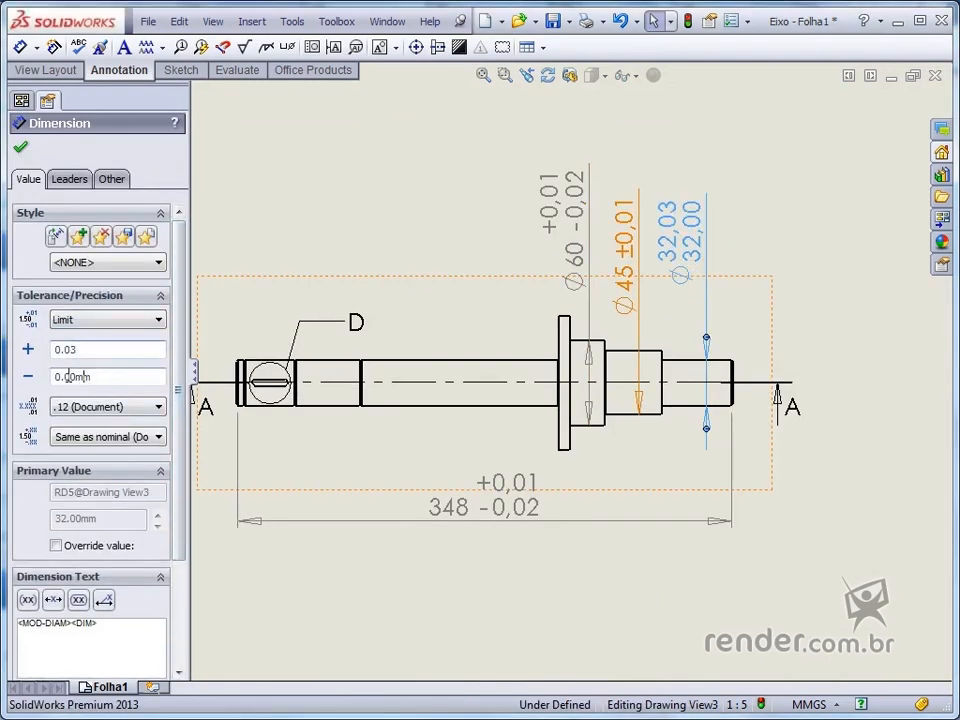
{"action": "left_click_drag", "start_coordinate": [77, 376], "coordinate": [178, 386]}
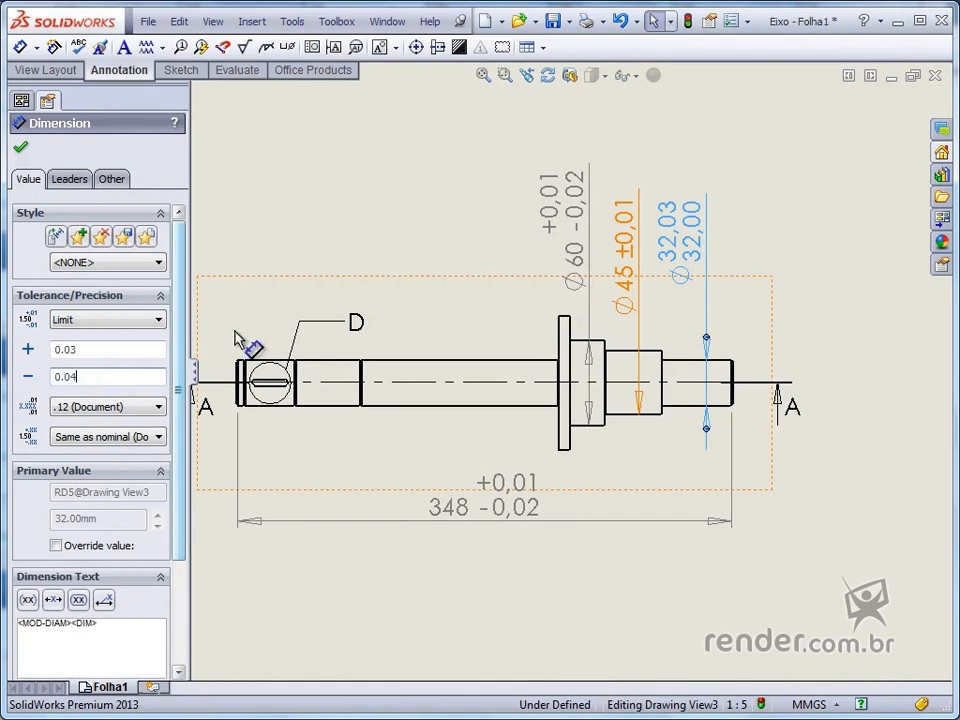
{"action": "left_click", "coordinate": [333, 238]}
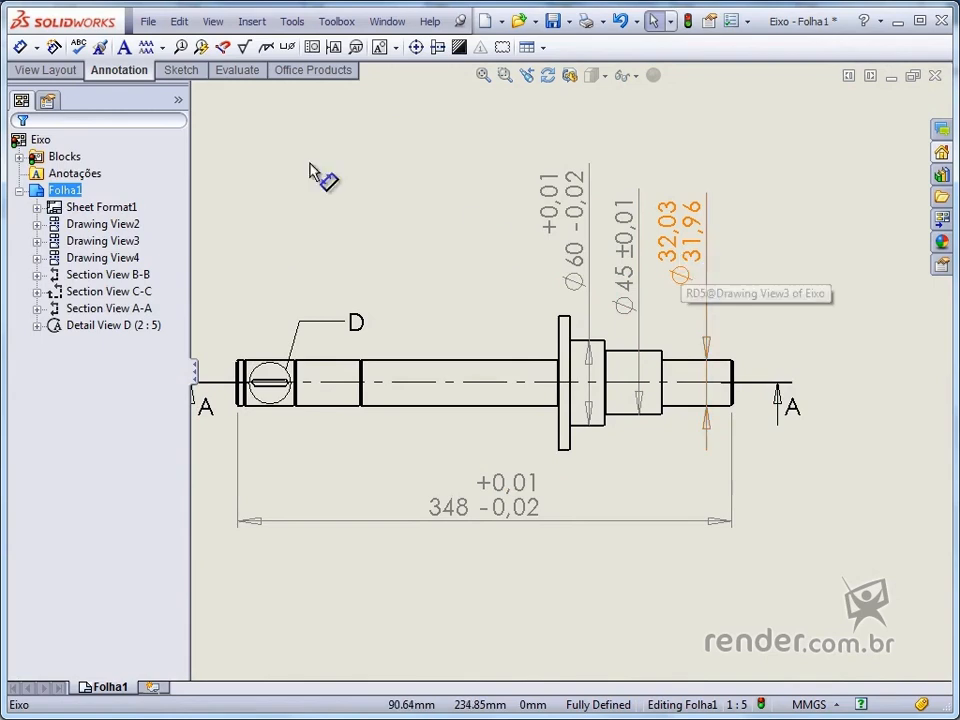
Step: Use Format Painter to copy the overall length dimension's bilateral tolerance style onto the front view's Ø32 dimension
{"action": "left_click", "coordinate": [99, 46]}
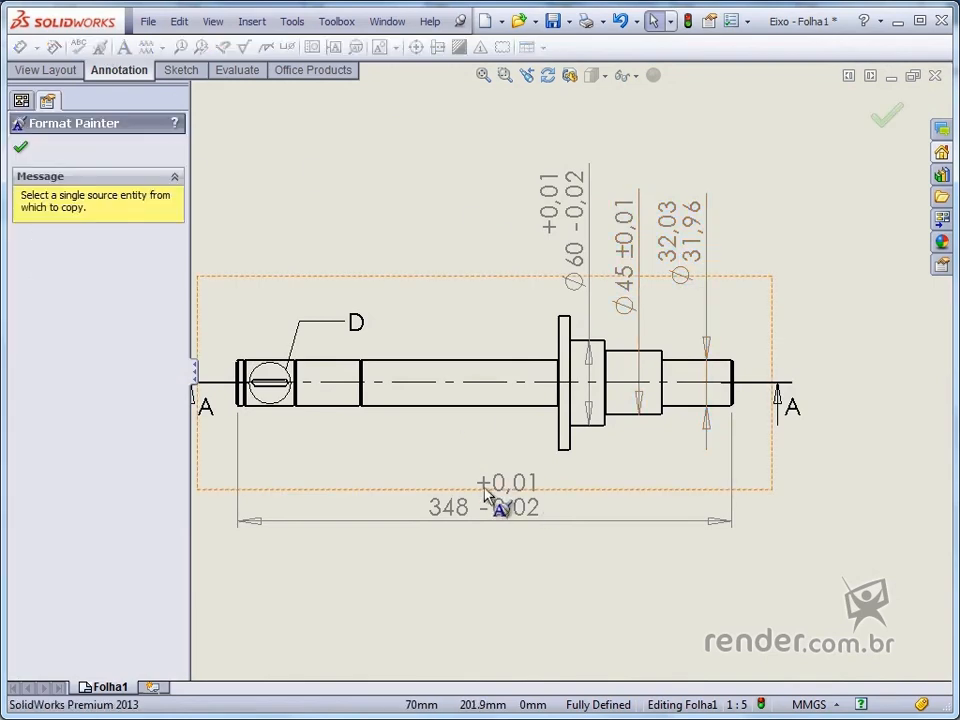
{"action": "left_click", "coordinate": [520, 484]}
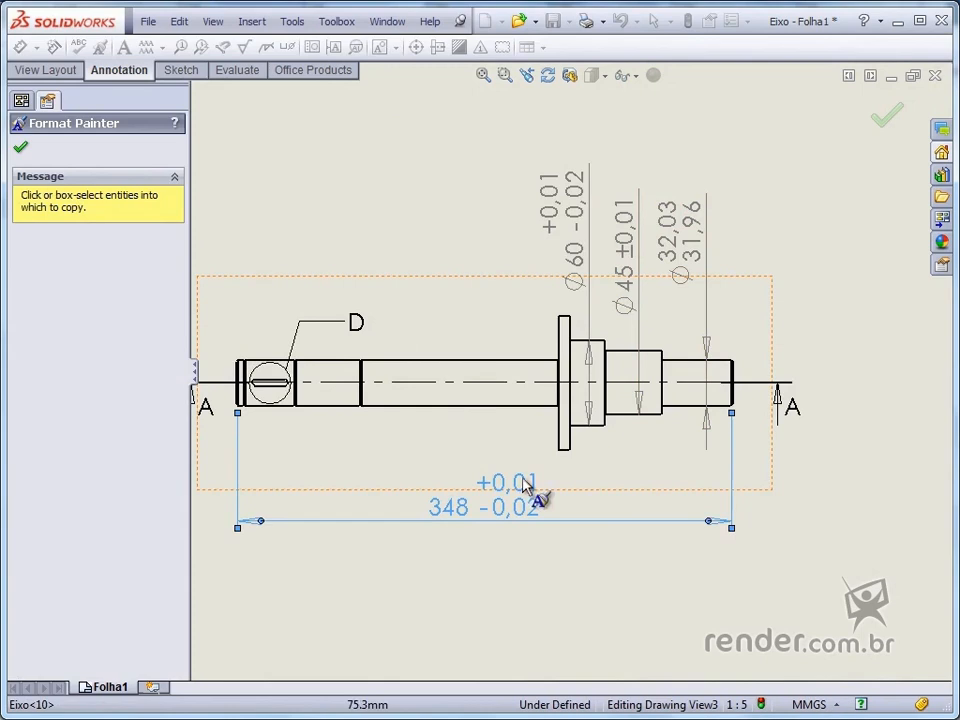
{"action": "left_click", "coordinate": [703, 242]}
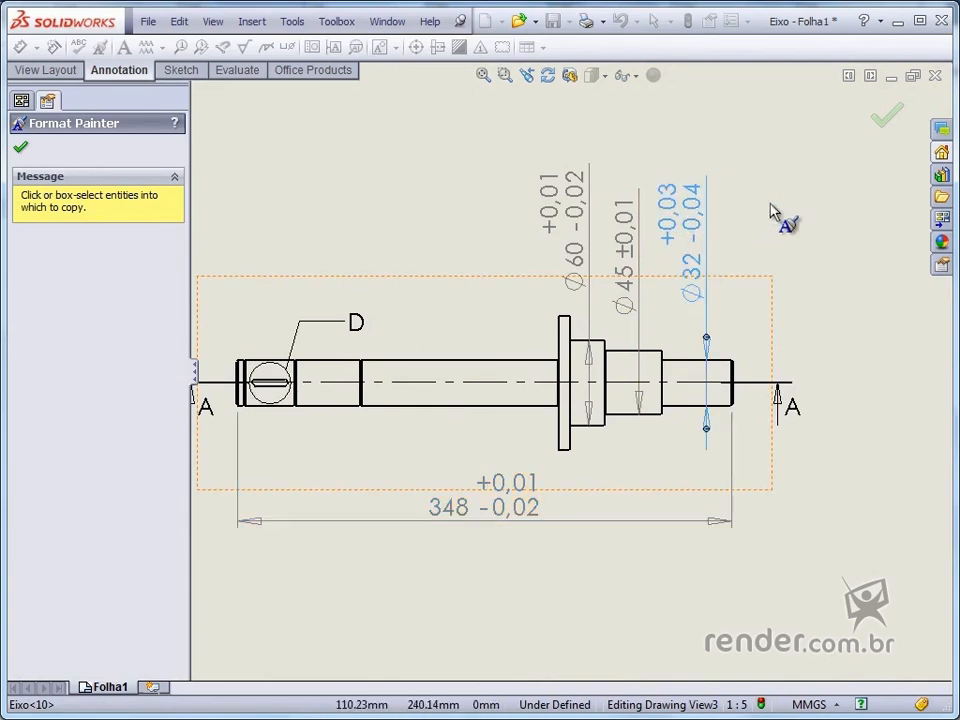
{"action": "left_click", "coordinate": [884, 116]}
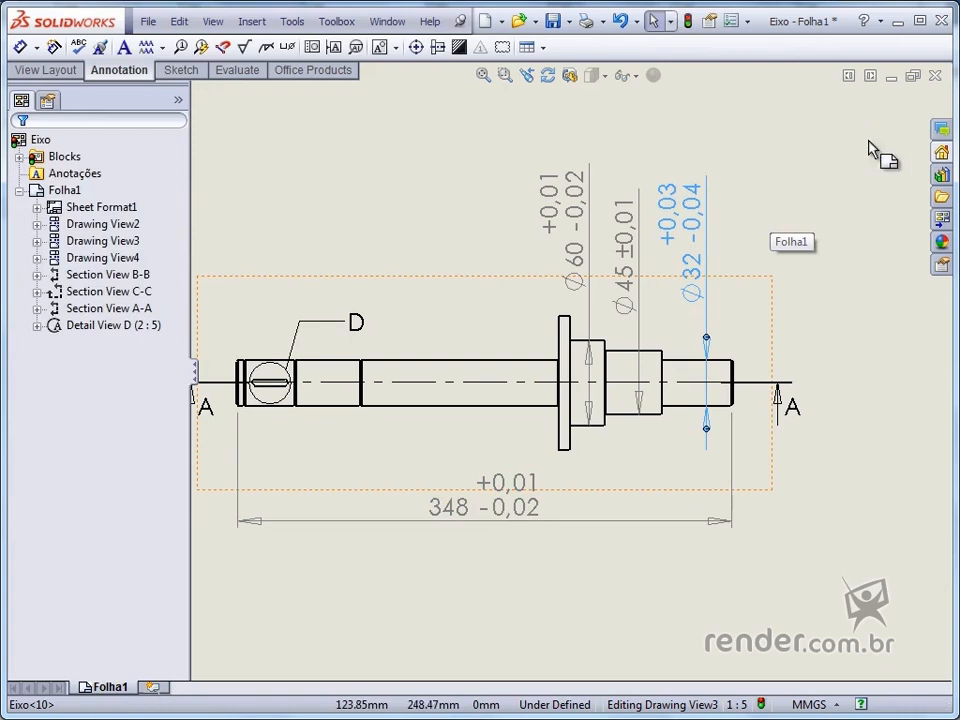
{"action": "left_click", "coordinate": [773, 209]}
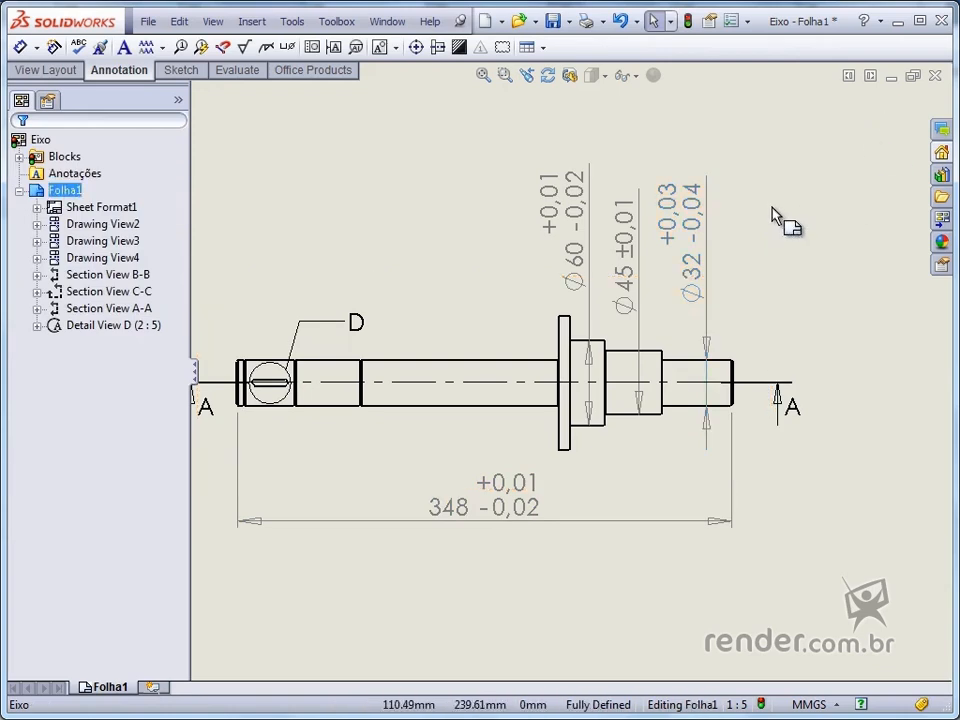
Step: Attach datum feature A to the shaft's upper edge in Section C-C, with its label beyond the slotted shaft end
{"action": "key", "text": "f"}
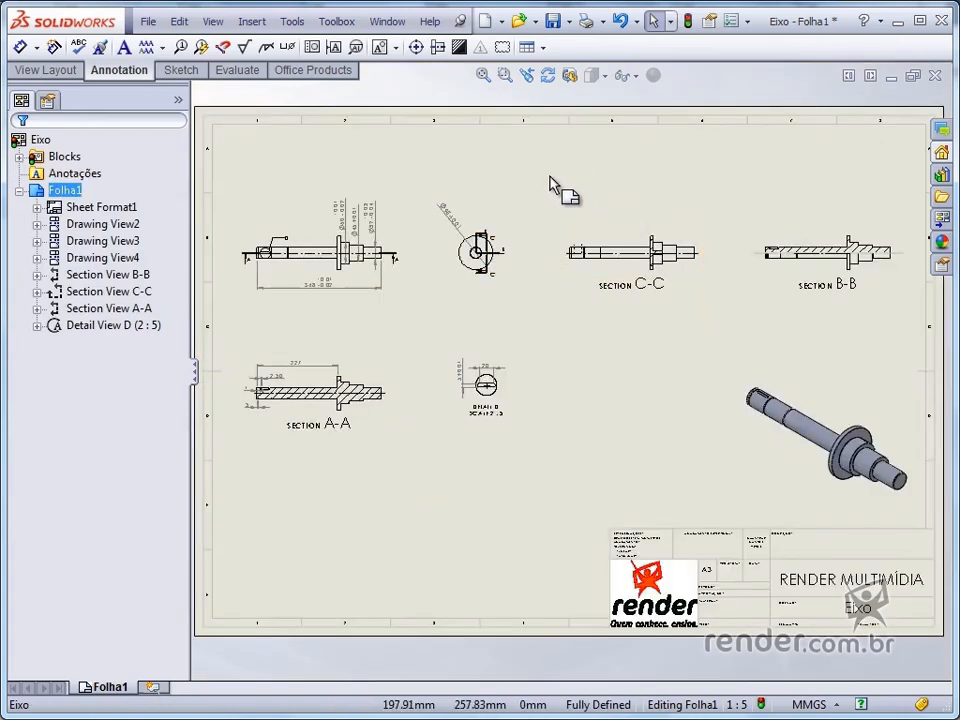
{"action": "left_click", "coordinate": [334, 47]}
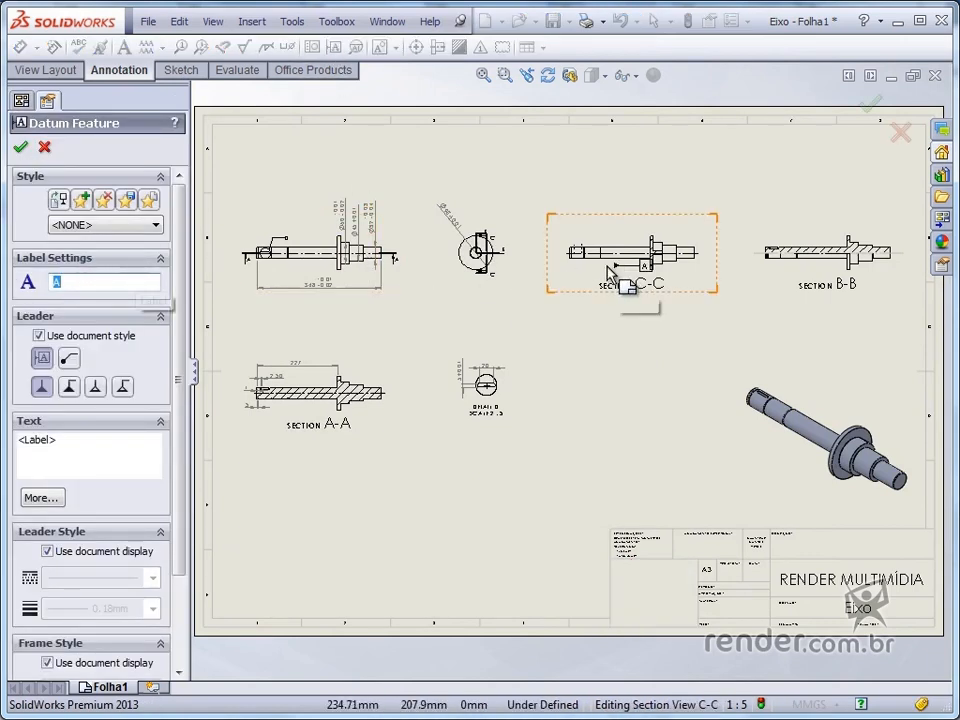
{"action": "scroll", "coordinate": [610, 280], "scroll_direction": "down", "scroll_amount": 3}
{"action": "scroll", "coordinate": [605, 277], "scroll_direction": "down", "scroll_amount": 2}
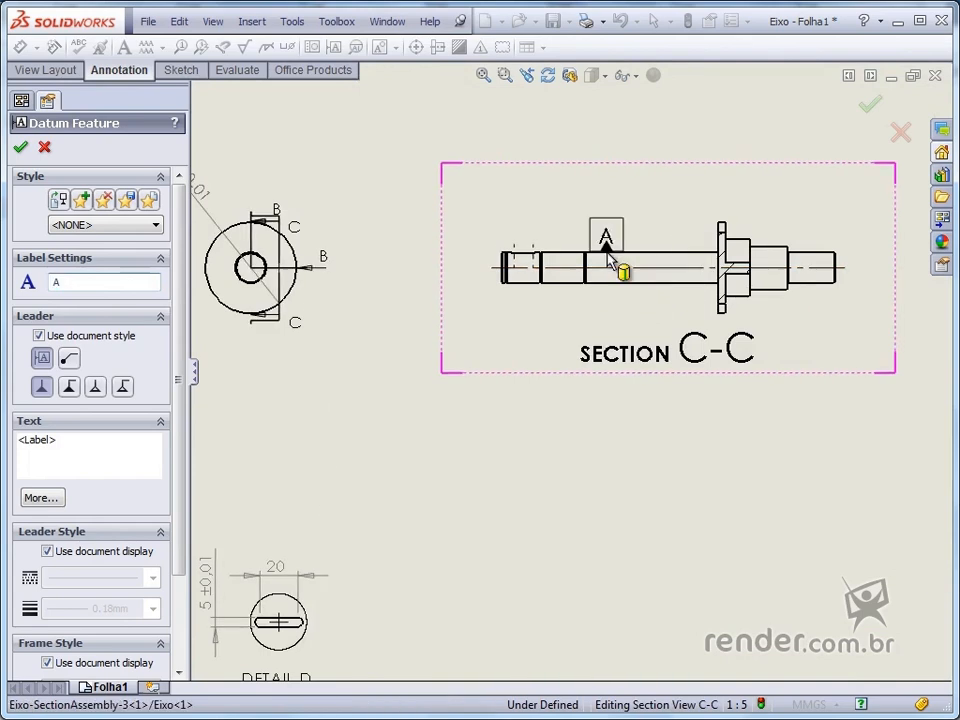
{"action": "left_click", "coordinate": [458, 212]}
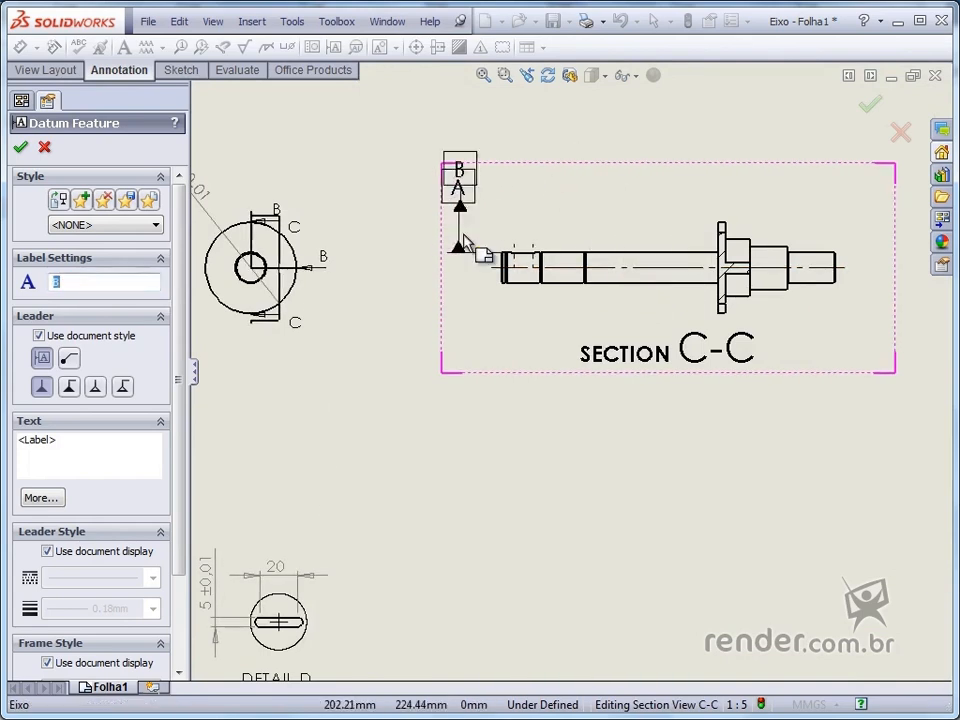
Step: Attach datum feature B to the flange face toward the long shaft portion in the front view, placing its label above the shaft
{"action": "scroll", "coordinate": [439, 354], "scroll_direction": "up", "scroll_amount": 5}
{"action": "scroll", "coordinate": [315, 364], "scroll_direction": "down", "scroll_amount": 5}
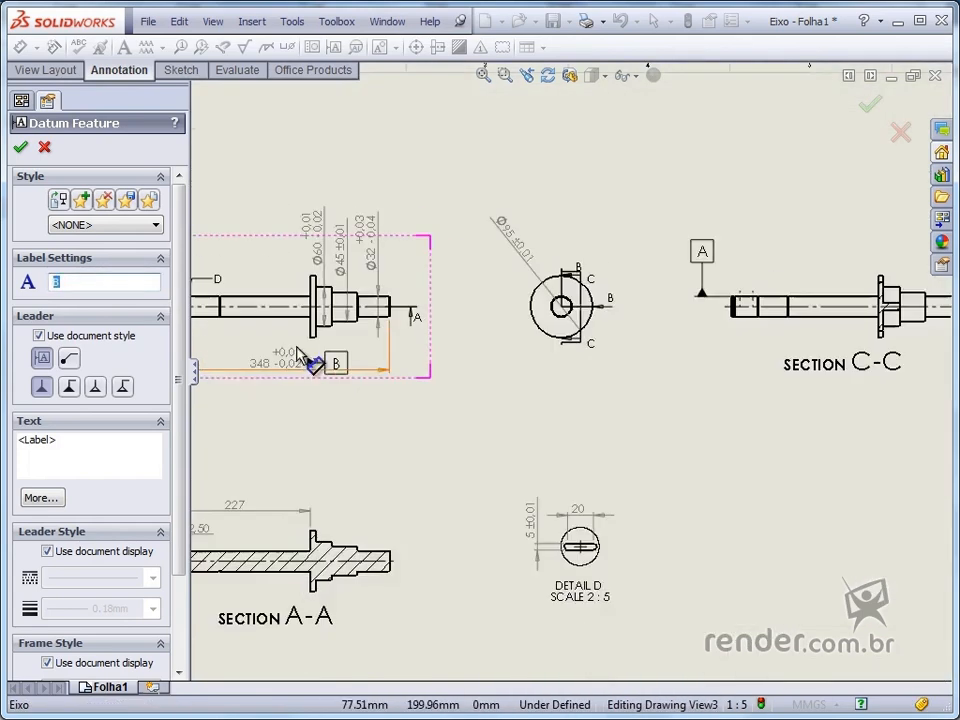
{"action": "left_click", "coordinate": [370, 243]}
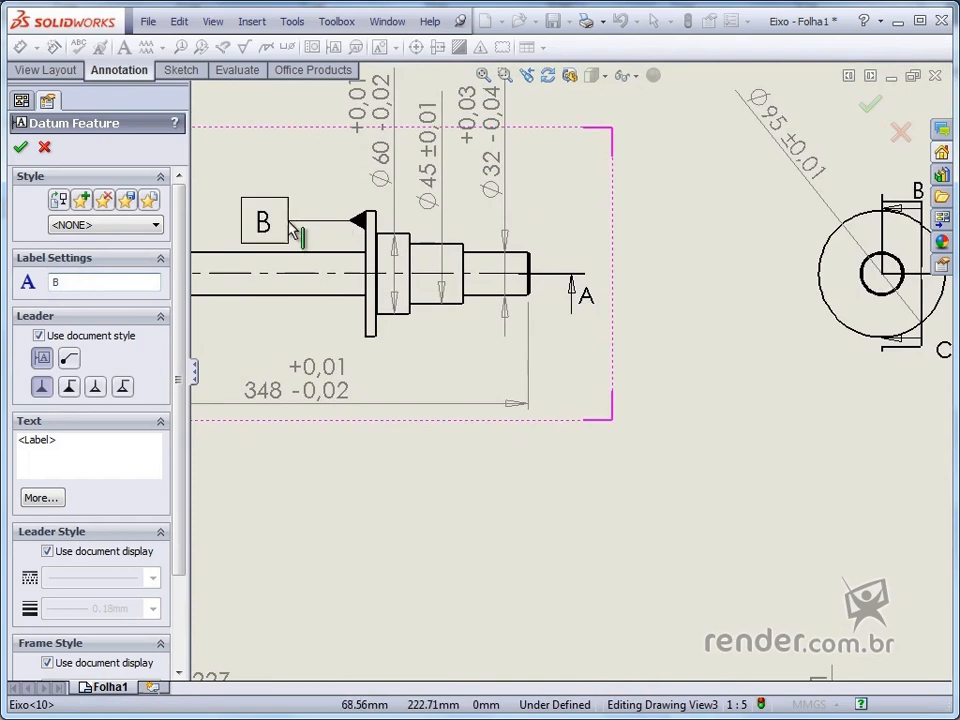
{"action": "left_click", "coordinate": [286, 212]}
{"action": "key", "text": "Escape"}
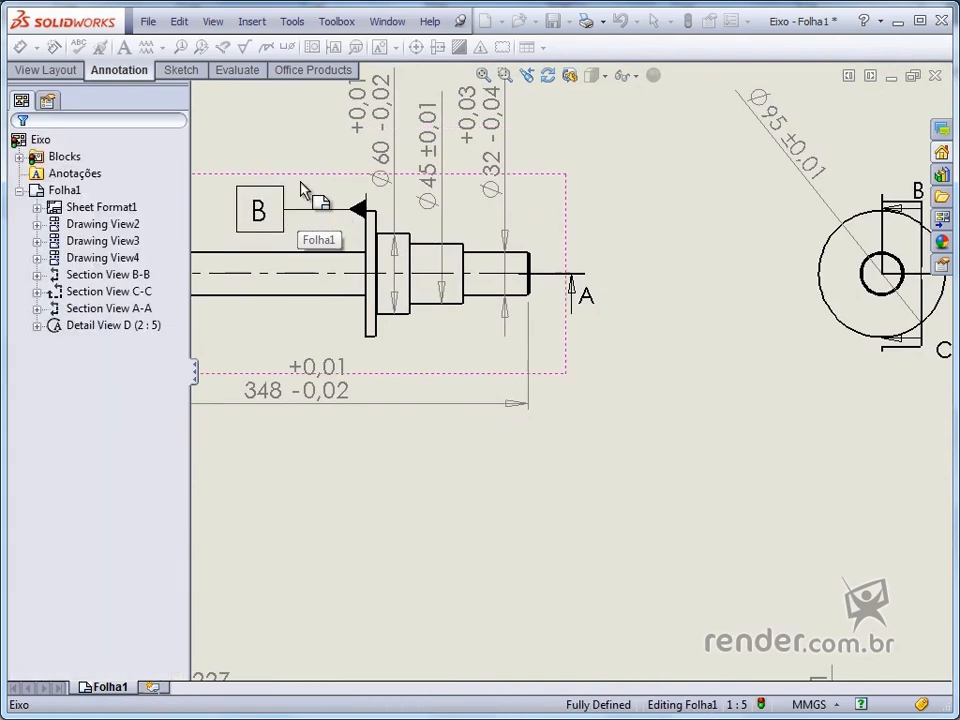
Step: Attach a parallelism tolerance of 0,01 to the flange face in the front view, placing its frame below the long shaft portion
{"action": "left_click", "coordinate": [311, 50]}
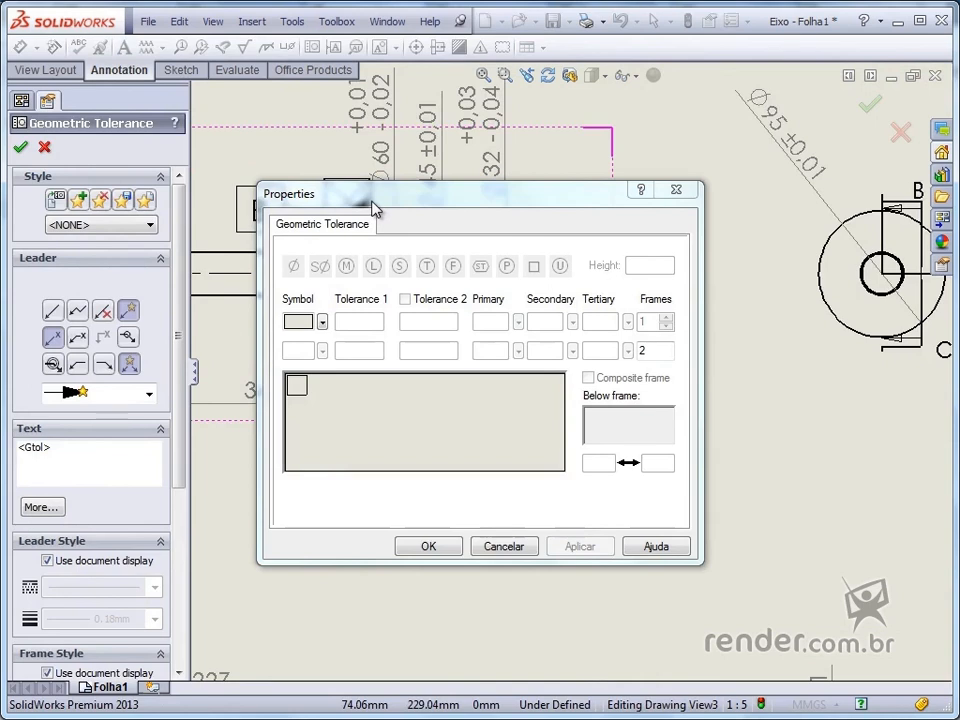
{"action": "mouse_move", "coordinate": [373, 207]}
{"action": "left_mouse_down"}
{"action": "mouse_move", "coordinate": [435, 208]}
{"action": "mouse_move", "coordinate": [636, 161]}
{"action": "mouse_move", "coordinate": [669, 72]}
{"action": "left_mouse_up"}
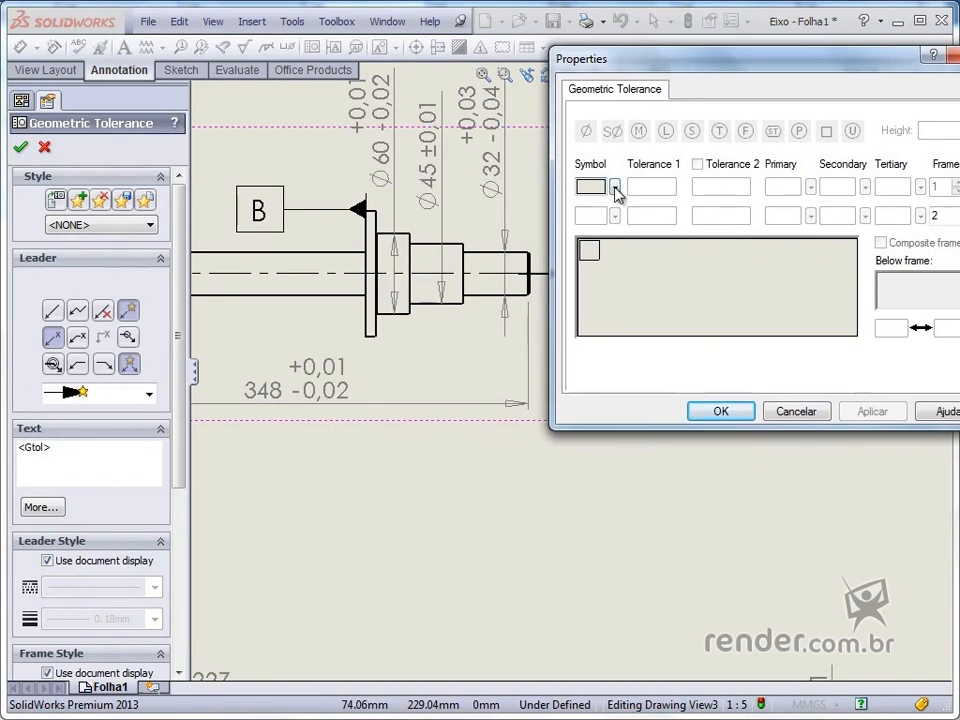
{"action": "left_click", "coordinate": [615, 188]}
{"action": "left_click", "coordinate": [654, 224]}
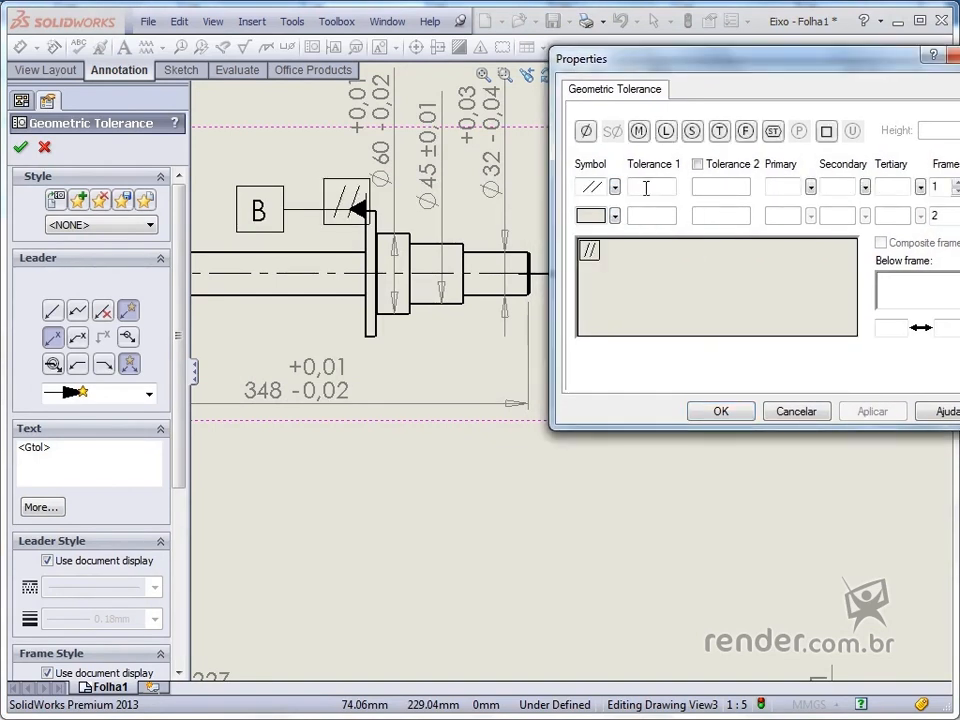
{"action": "left_click", "coordinate": [648, 187]}
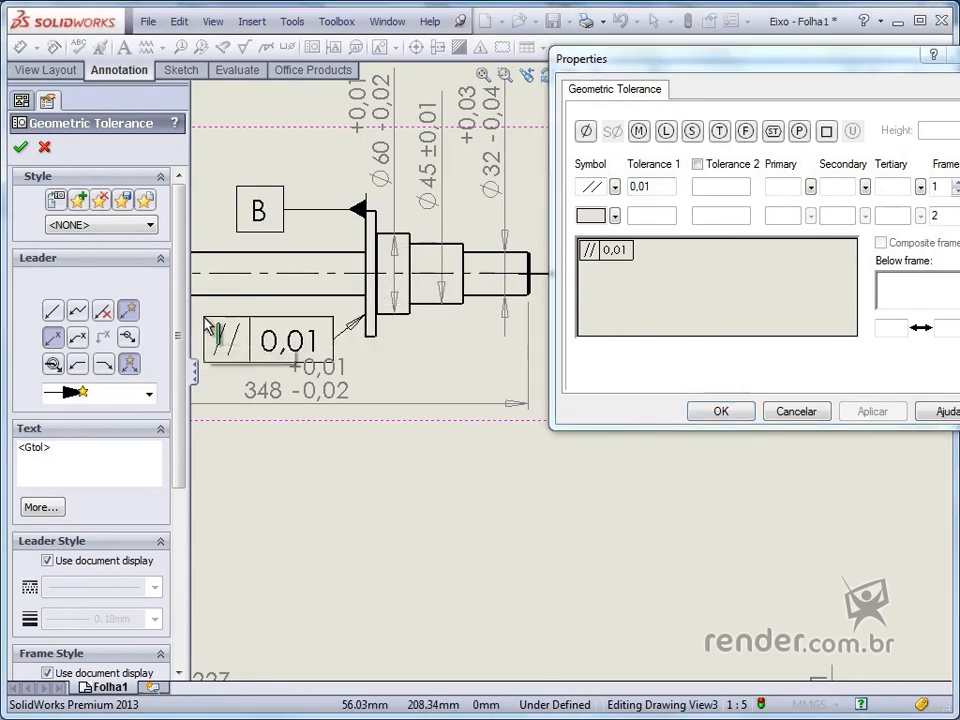
{"action": "scroll", "coordinate": [243, 340], "scroll_direction": "up", "scroll_amount": 3}
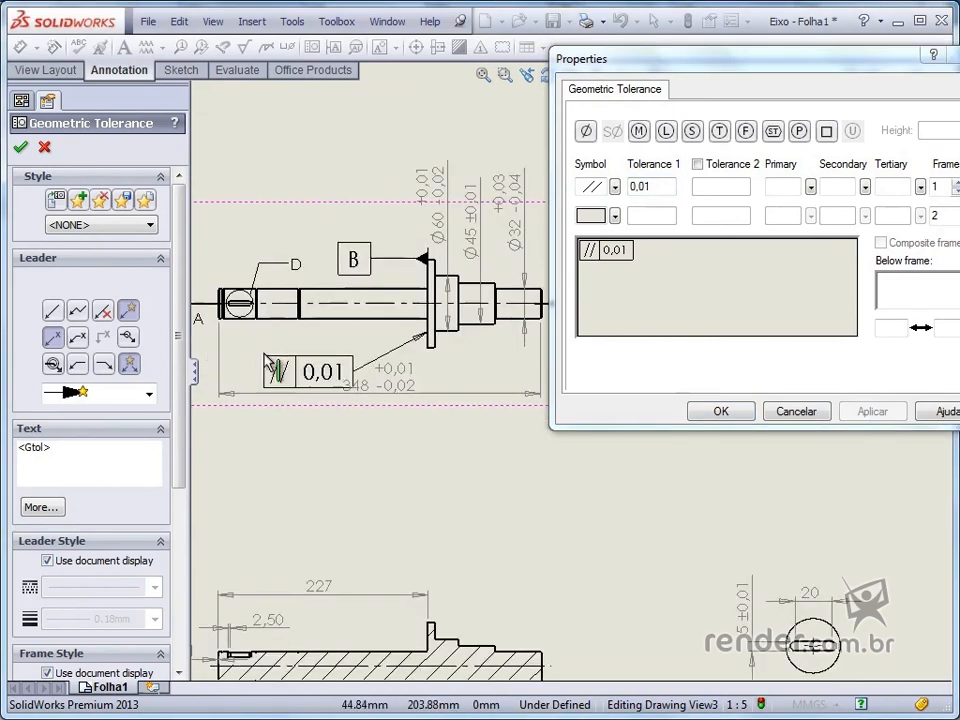
{"action": "left_click", "coordinate": [265, 362]}
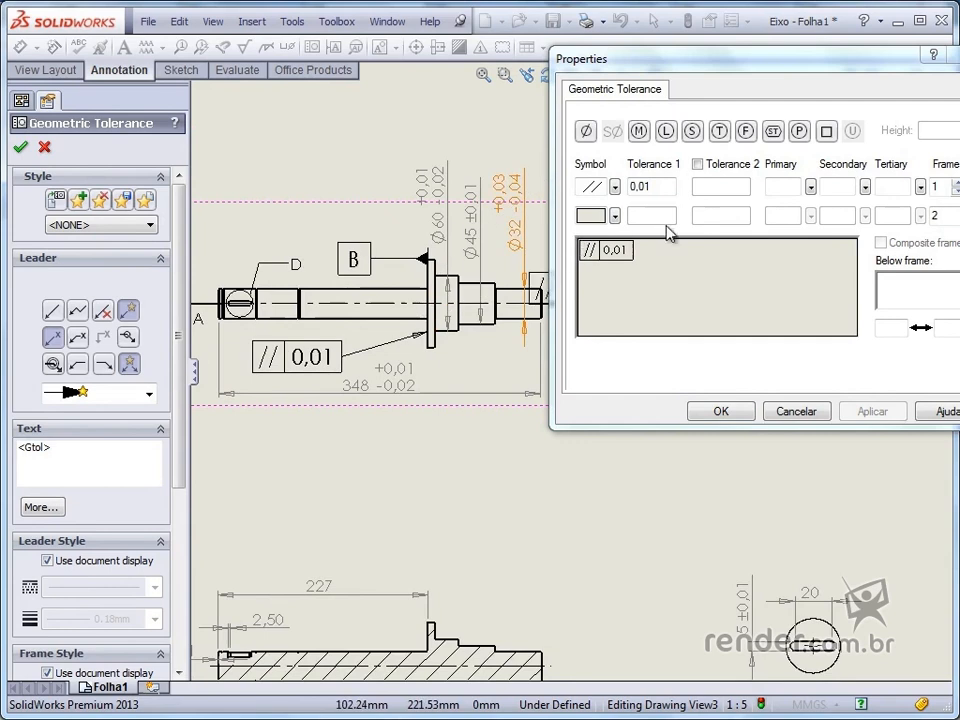
Step: Attach a circularity tolerance of 0,01 to the long shaft portion's upper edge in Section C-C, placing its frame above the shaft
{"action": "left_click", "coordinate": [615, 188]}
{"action": "left_click", "coordinate": [645, 206]}
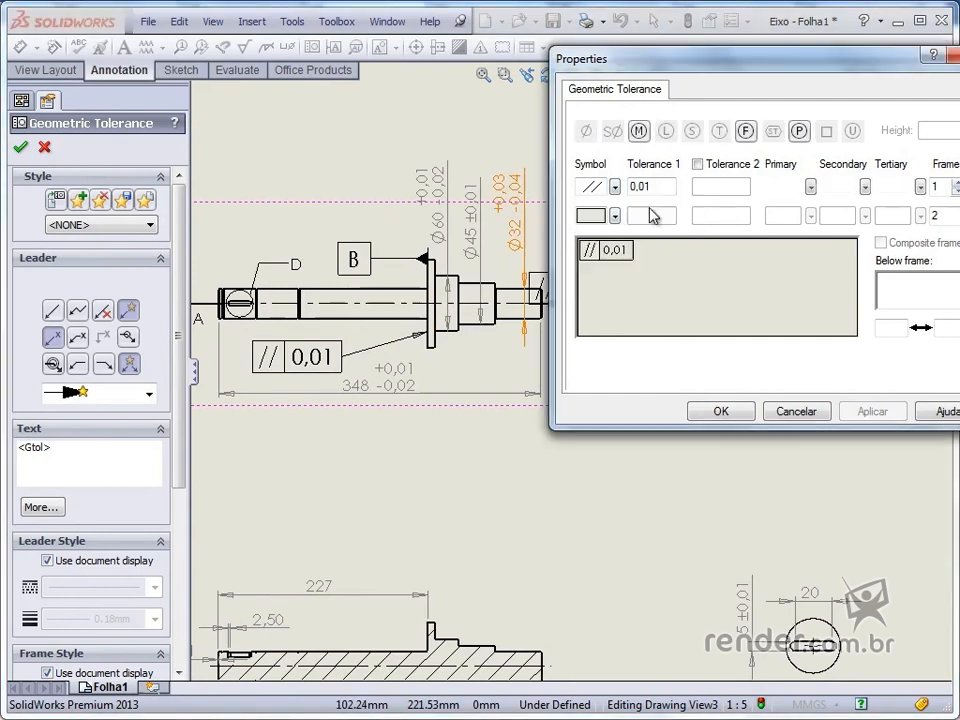
{"action": "left_click", "coordinate": [668, 184]}
{"action": "left_click_drag", "start_coordinate": [692, 69], "coordinate": [112, 249]}
{"action": "scroll", "coordinate": [686, 275], "scroll_direction": "up", "scroll_amount": 4}
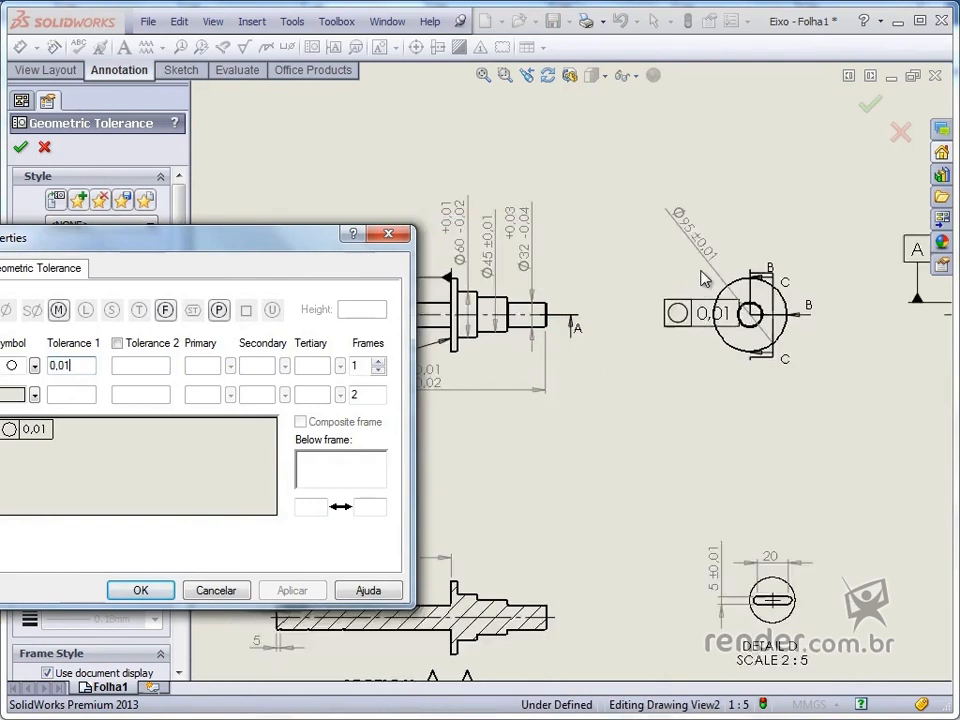
{"action": "scroll", "coordinate": [686, 275], "scroll_direction": "up", "scroll_amount": 1}
{"action": "scroll", "coordinate": [805, 340], "scroll_direction": "down", "scroll_amount": 4}
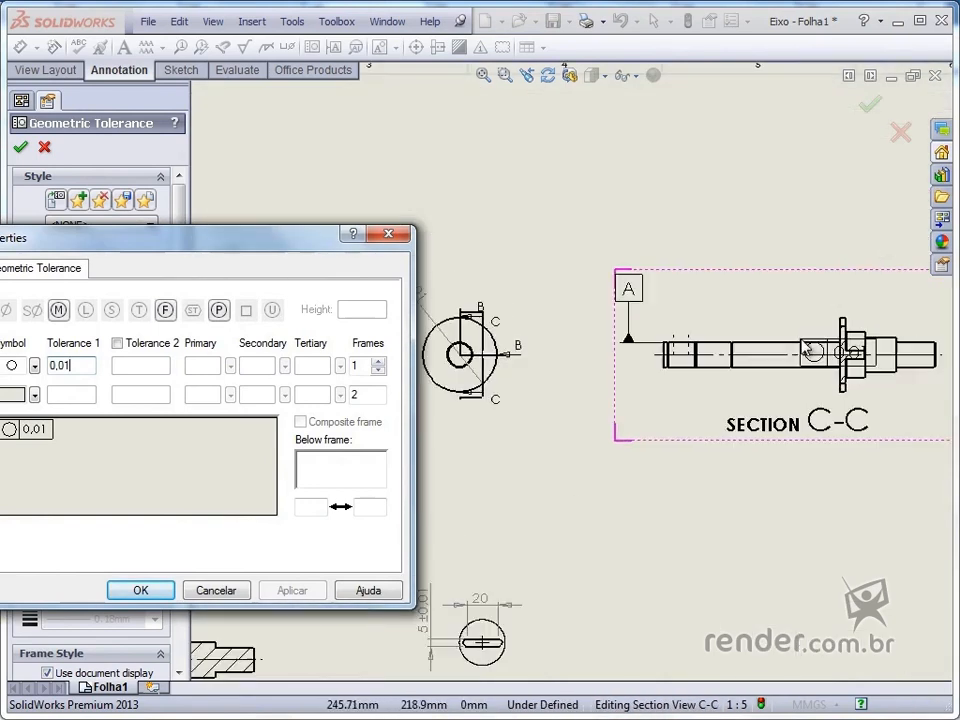
{"action": "left_click", "coordinate": [765, 340]}
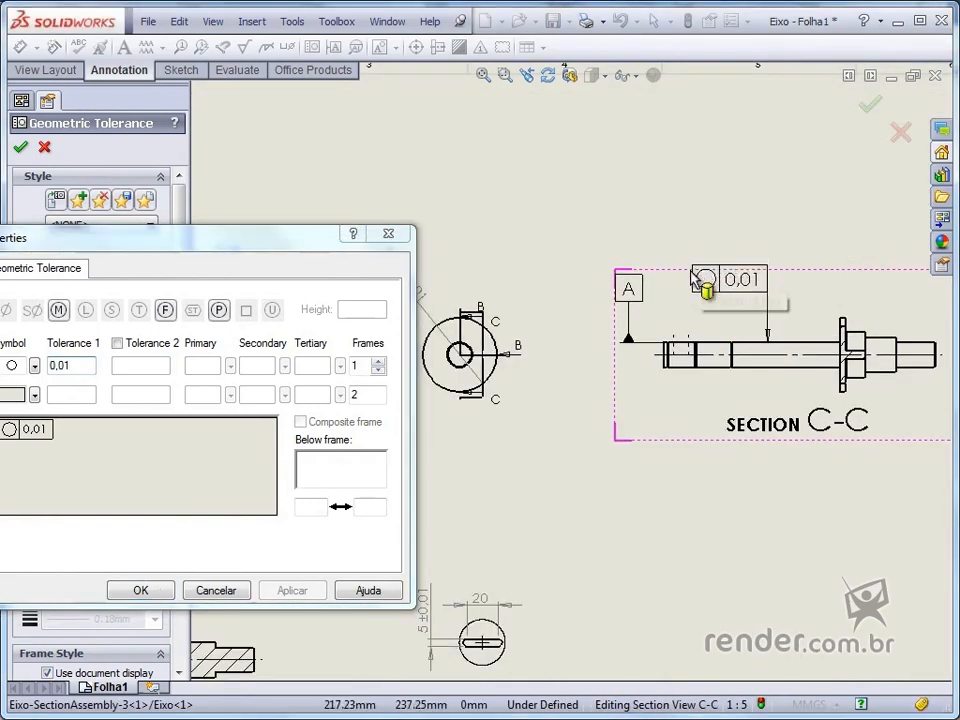
{"action": "left_click", "coordinate": [680, 290]}
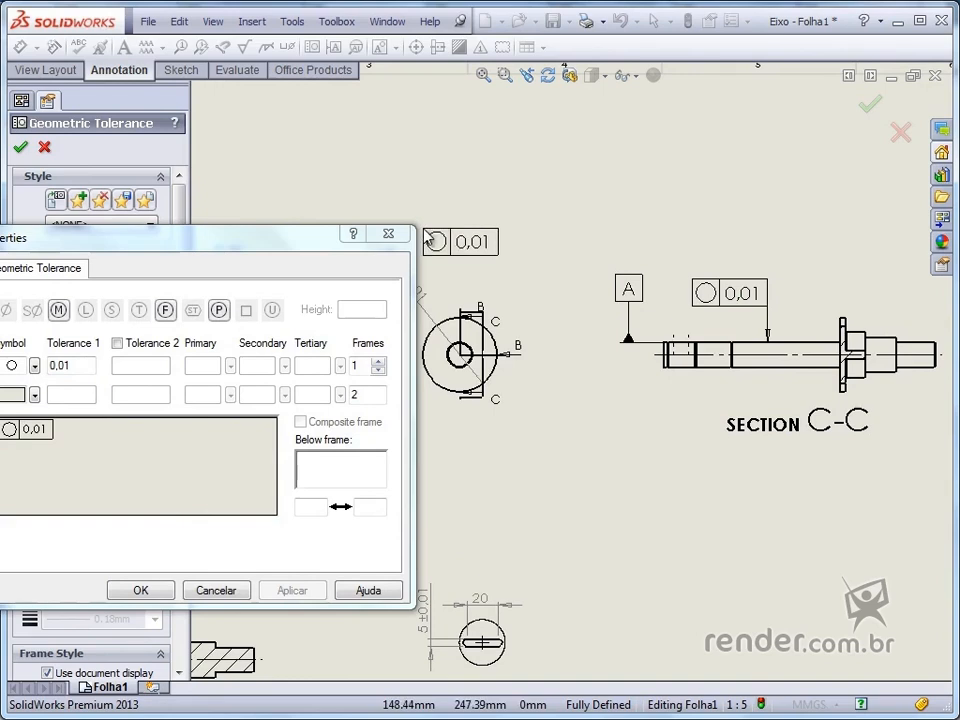
{"action": "mouse_move", "coordinate": [261, 236]}
{"action": "left_mouse_down"}
{"action": "mouse_move", "coordinate": [336, 236]}
{"action": "mouse_move", "coordinate": [575, 155]}
{"action": "left_mouse_up"}
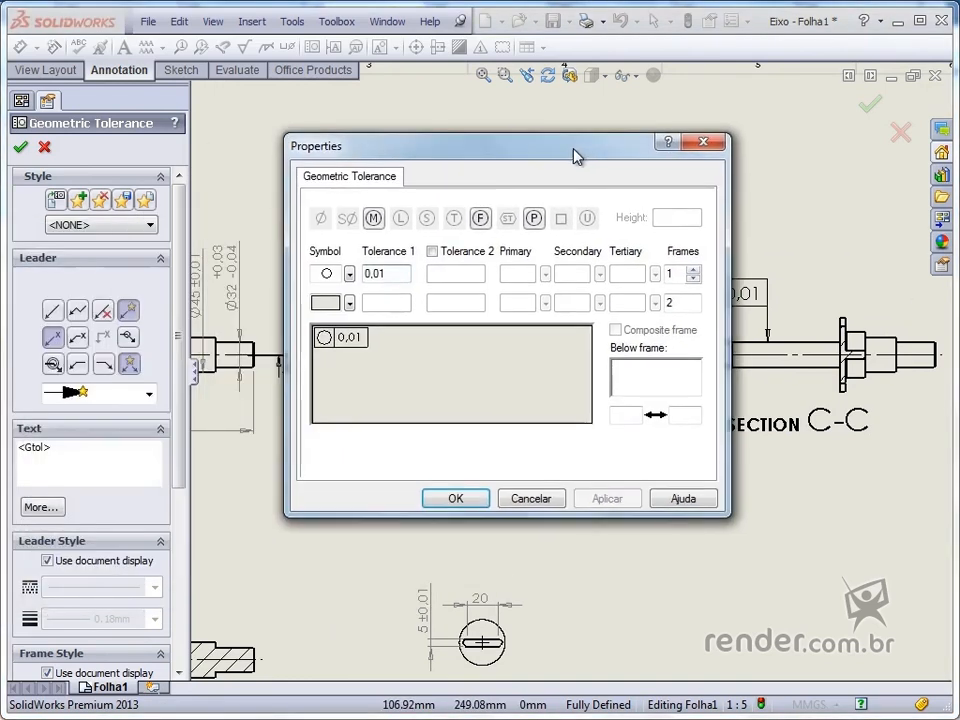
{"action": "left_click", "coordinate": [473, 505]}
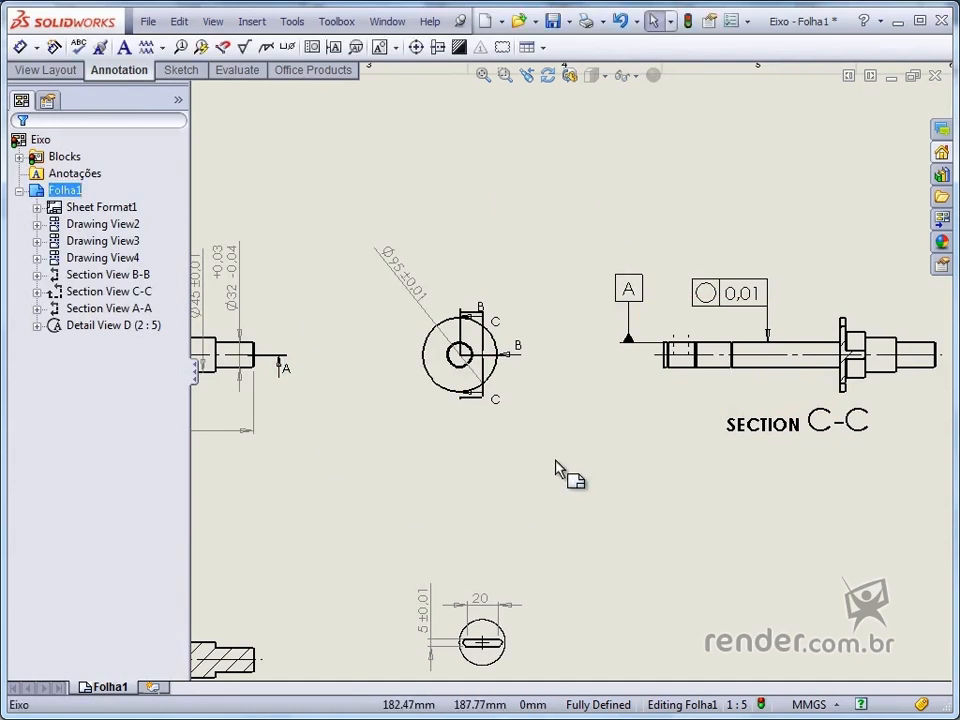
Step: Add the note "Chanfros não cotados: 0,5x45°" in the empty sheet area below Section A-A
{"action": "key", "text": "f"}
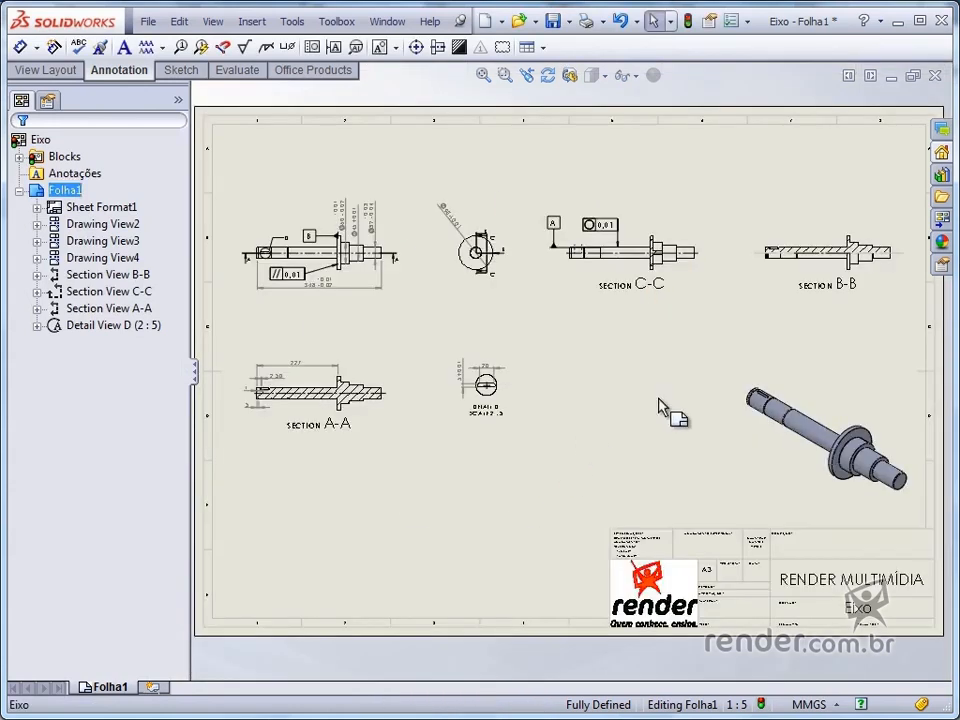
{"action": "left_click", "coordinate": [124, 48]}
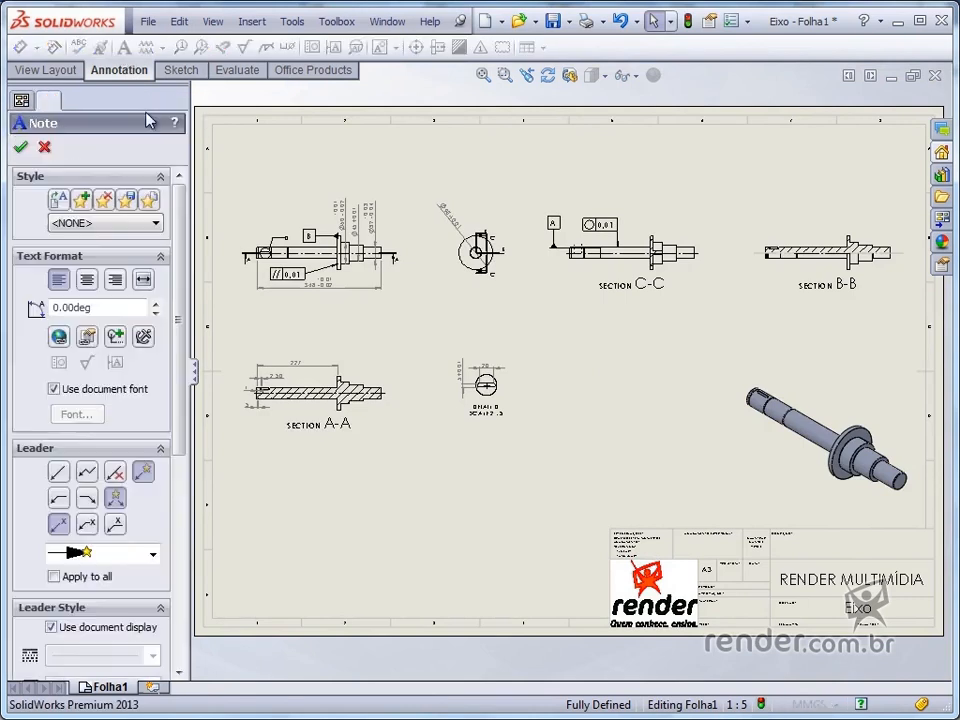
{"action": "left_click", "coordinate": [330, 518]}
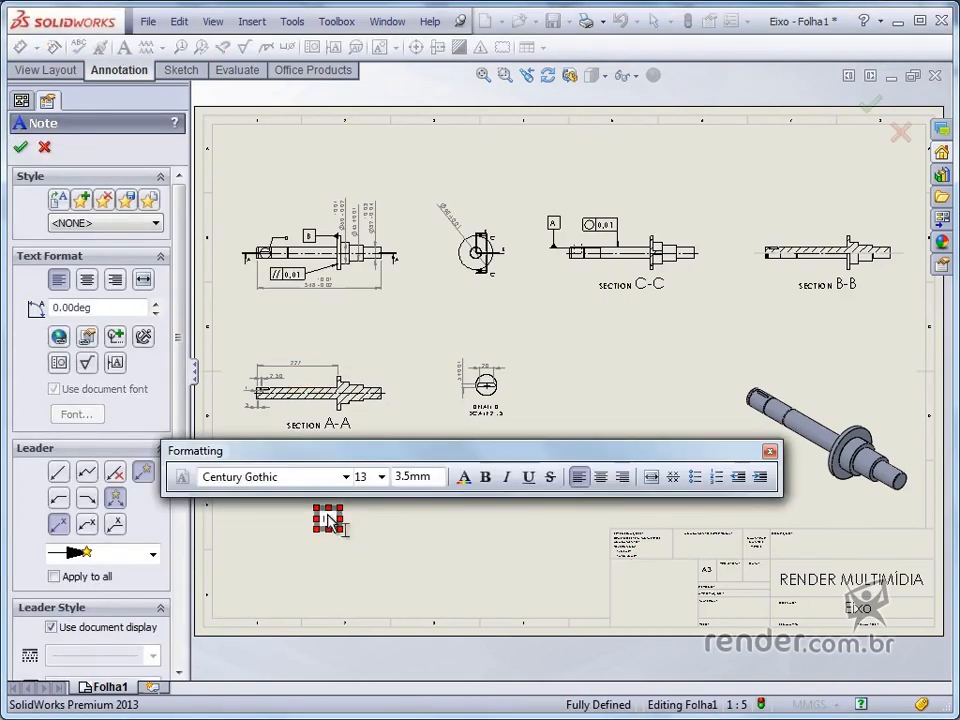
{"action": "type", "text": "Chanfros nã"}
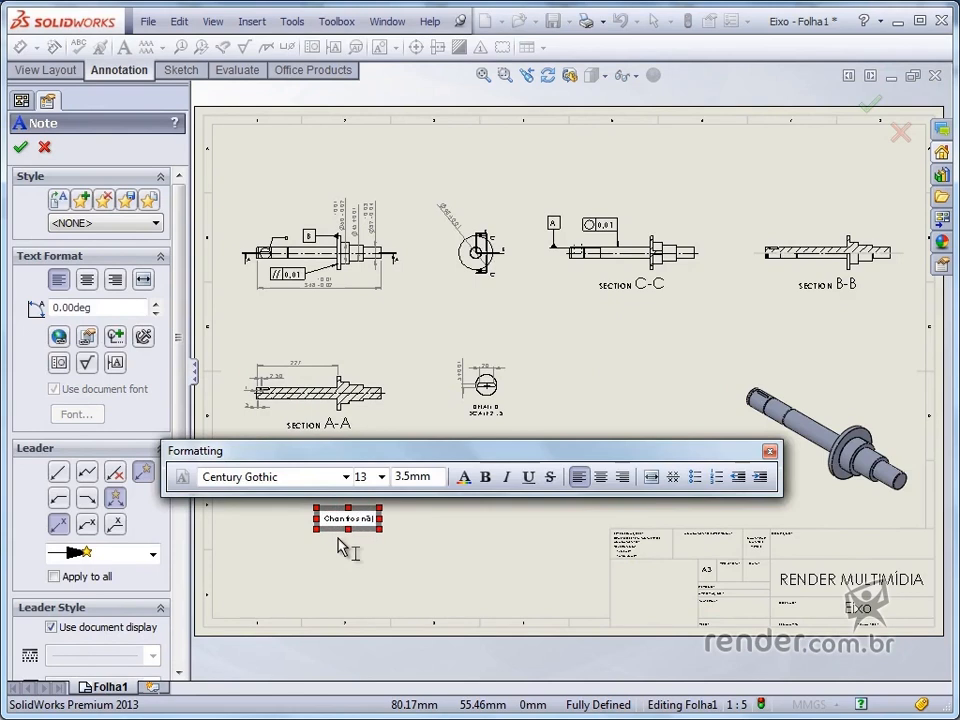
{"action": "type", "text": "o cotados"}
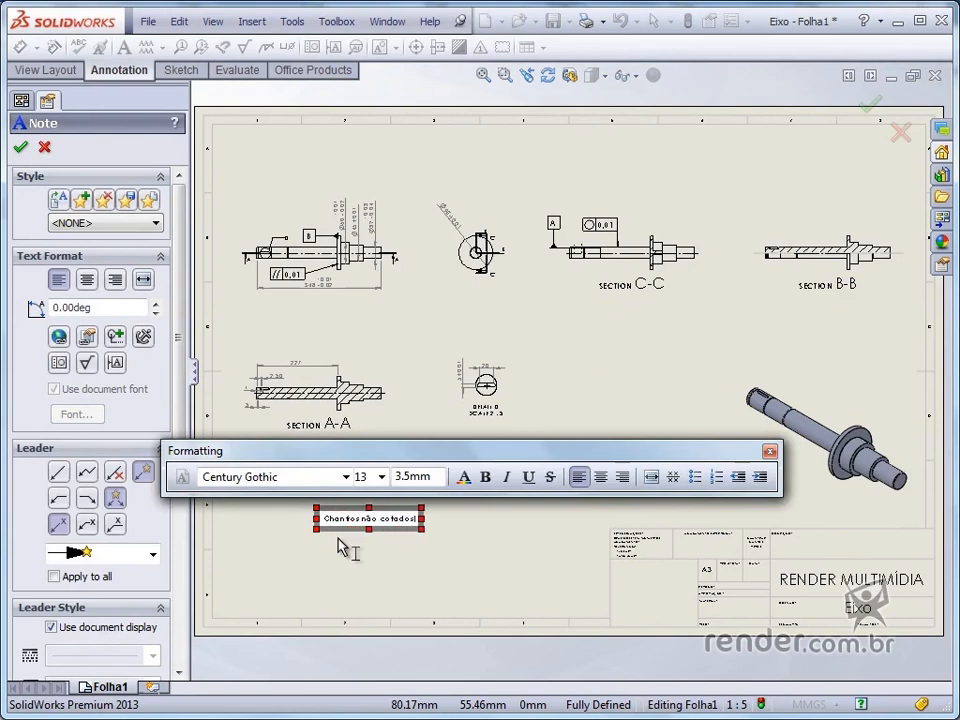
{"action": "type", "text": ": 0,5x"}
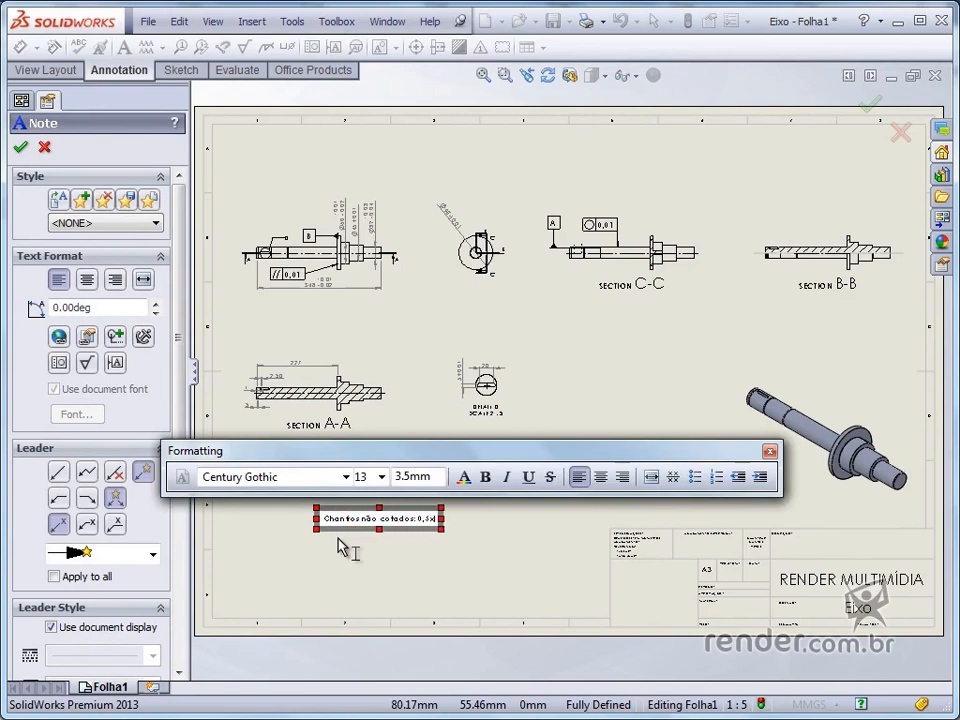
{"action": "type", "text": "45°"}
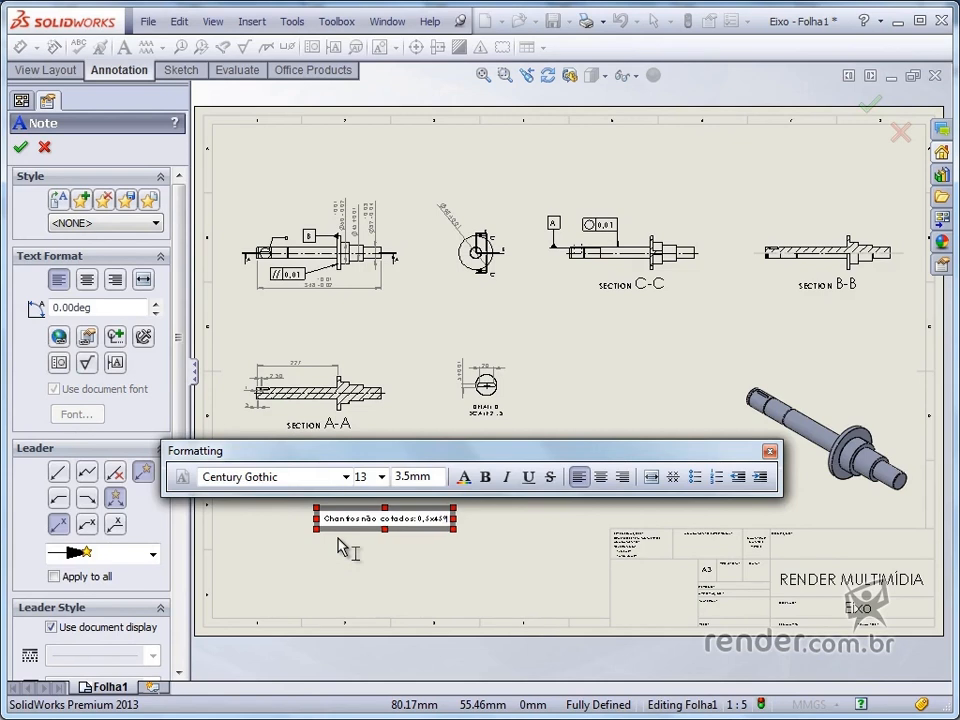
{"action": "left_click", "coordinate": [347, 561]}
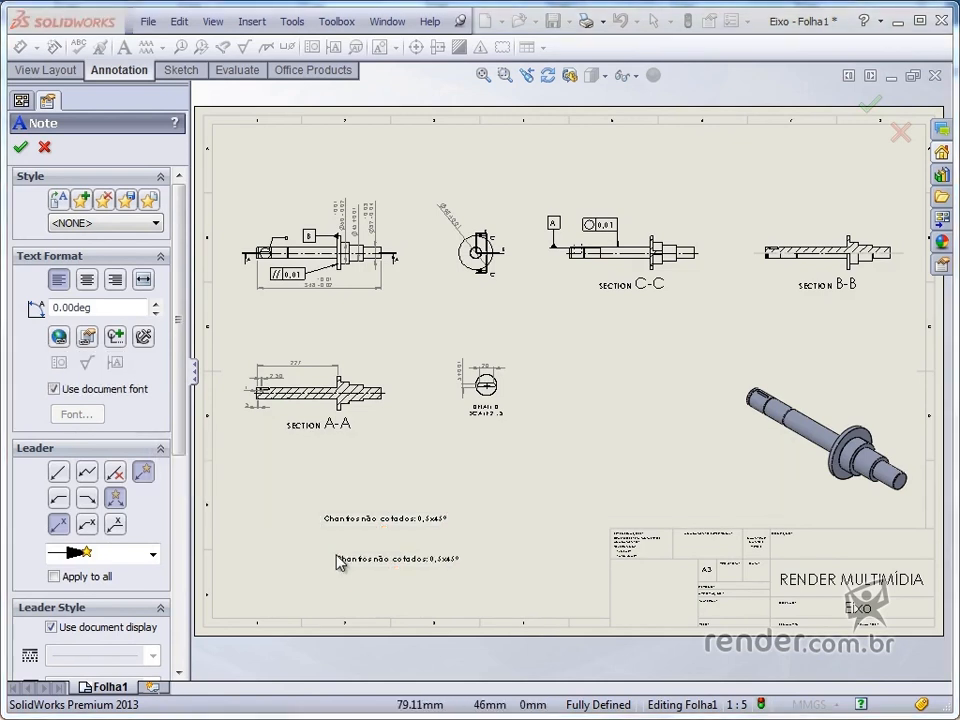
Step: Add a second note "Raios não cotados: 0,5 mm" below the chamfer note, aligned with its start
{"action": "scroll", "coordinate": [345, 560], "scroll_direction": "down", "scroll_amount": 2}
{"action": "scroll", "coordinate": [365, 525], "scroll_direction": "down", "scroll_amount": 2}
{"action": "scroll", "coordinate": [368, 515], "scroll_direction": "down", "scroll_amount": 1}
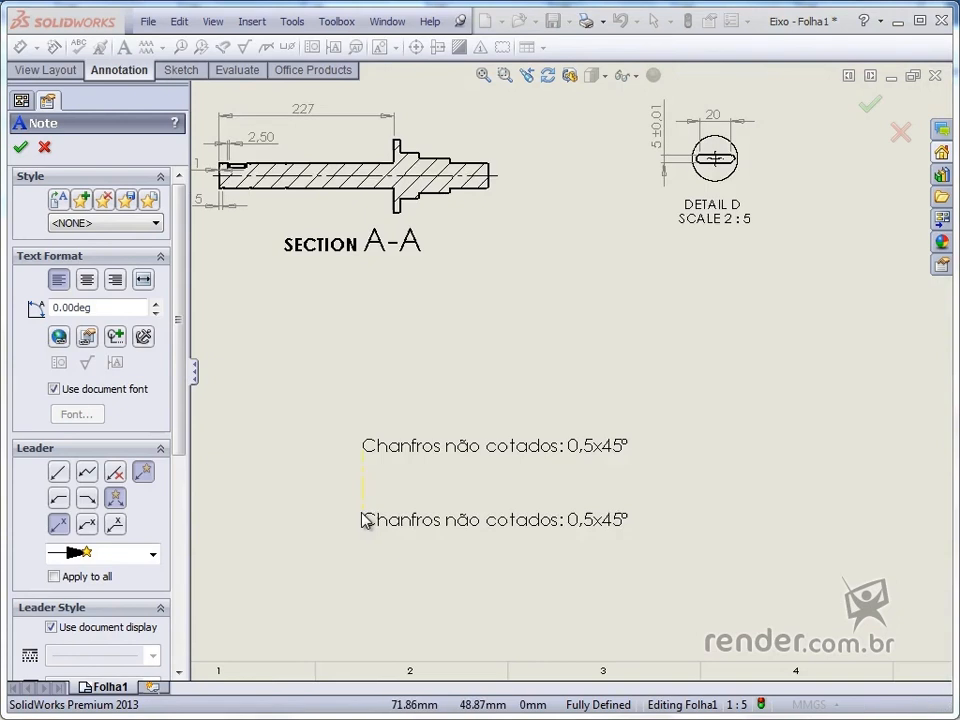
{"action": "left_click", "coordinate": [367, 498]}
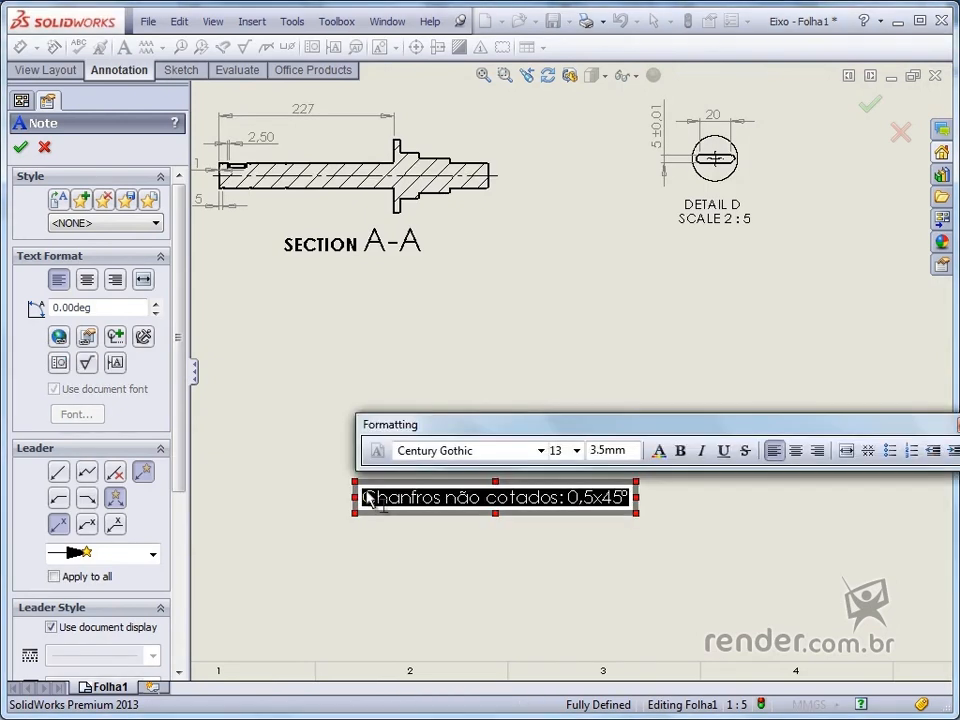
{"action": "type", "text": "Raios n"}
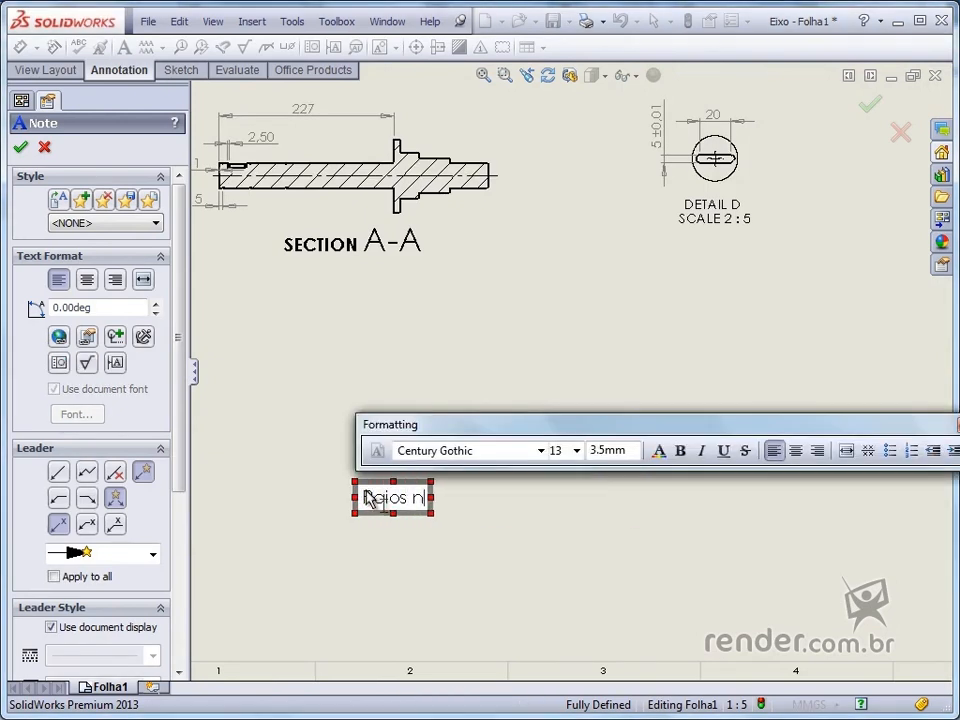
{"action": "type", "text": "ão cotados:"}
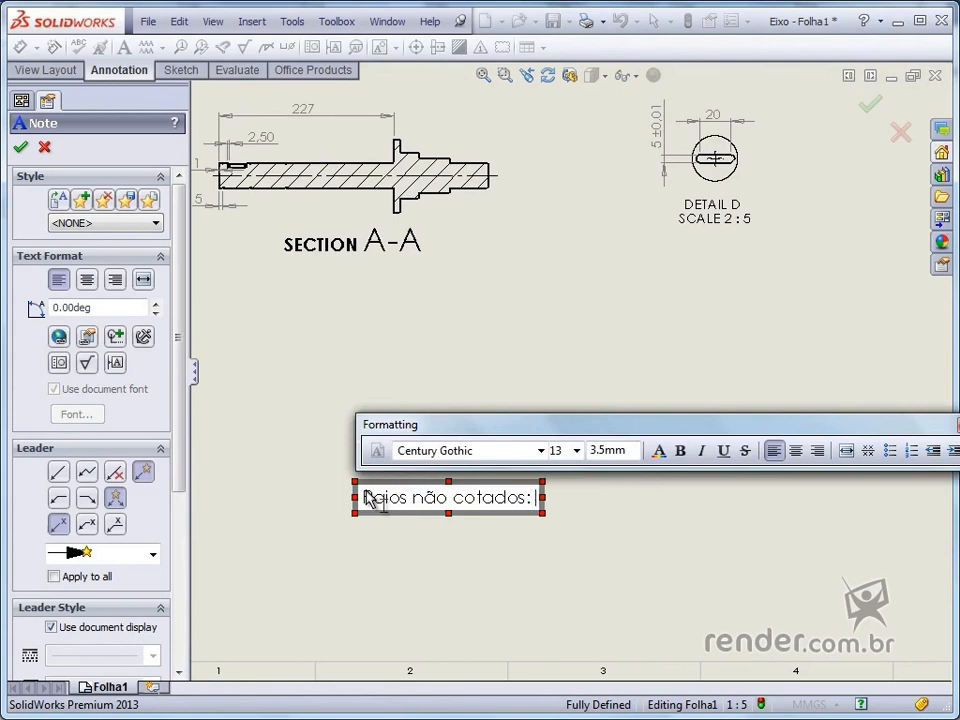
{"action": "type", "text": " 0,5 mm"}
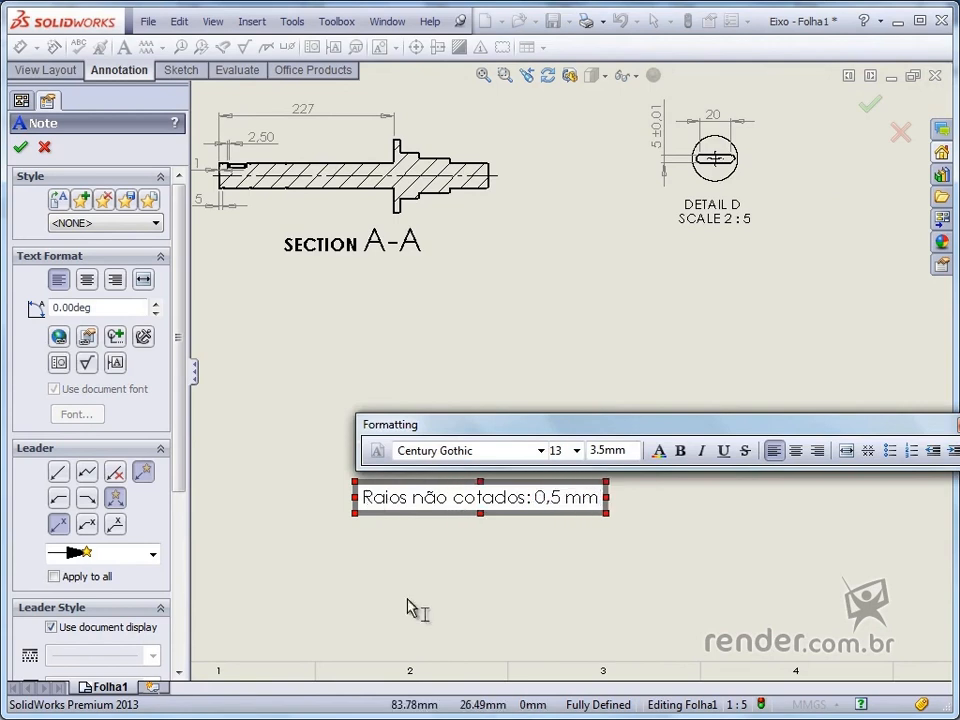
{"action": "left_click", "coordinate": [482, 589]}
{"action": "key", "text": "Escape"}
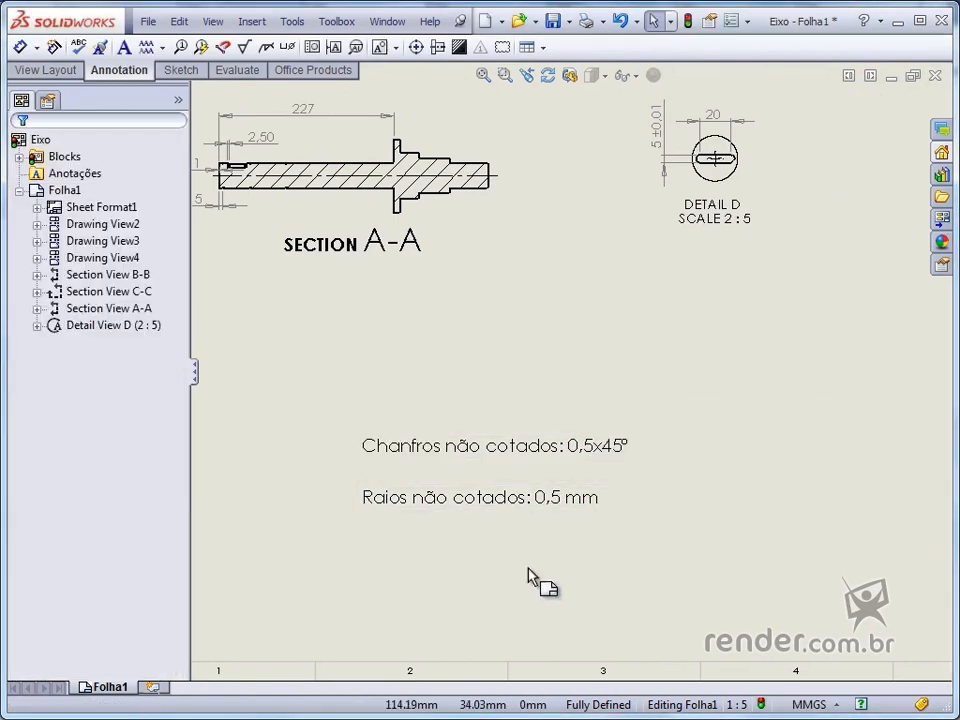
Step: Format the "Raios não cotados: 0,5 mm" note as red, bold text with font size 16
{"action": "left_click", "coordinate": [424, 500]}
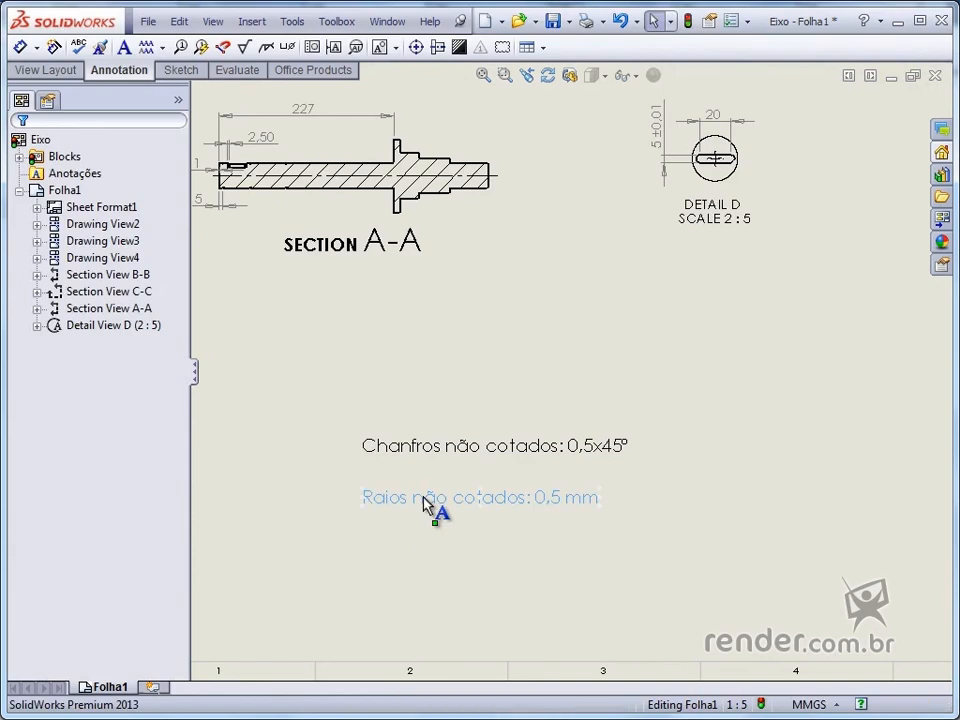
{"action": "double_click", "coordinate": [424, 500]}
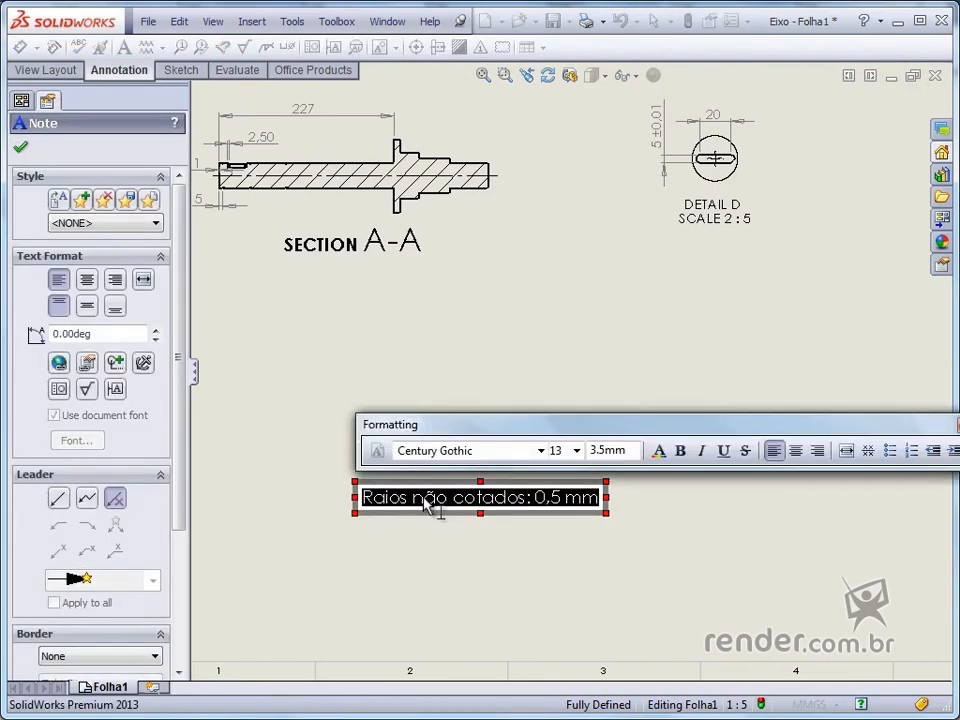
{"action": "left_click", "coordinate": [658, 450]}
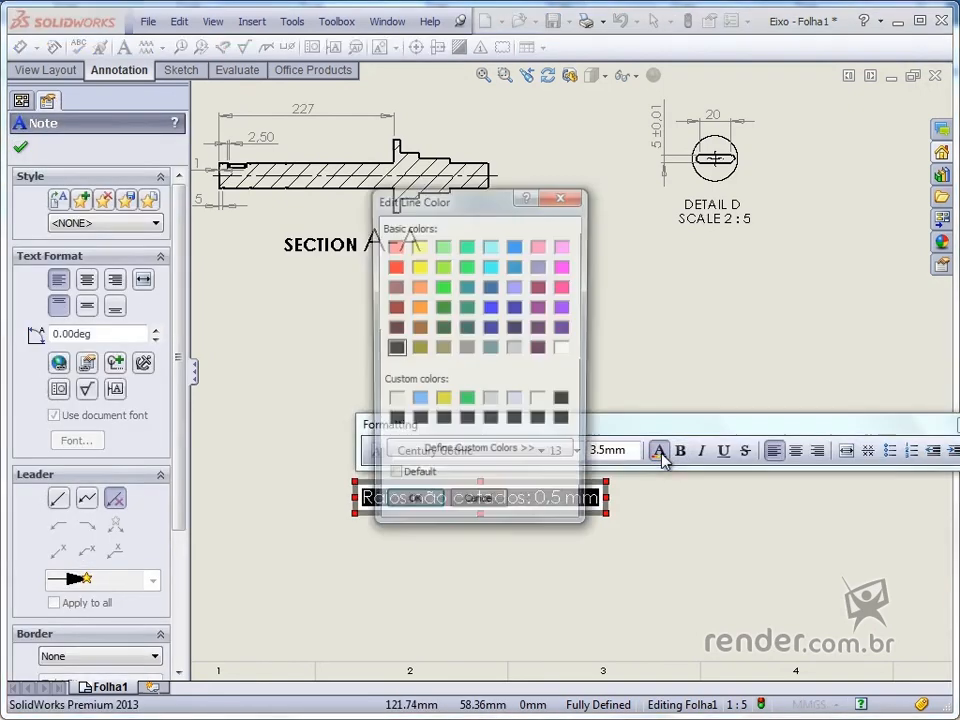
{"action": "left_click", "coordinate": [393, 266]}
{"action": "left_click", "coordinate": [420, 510]}
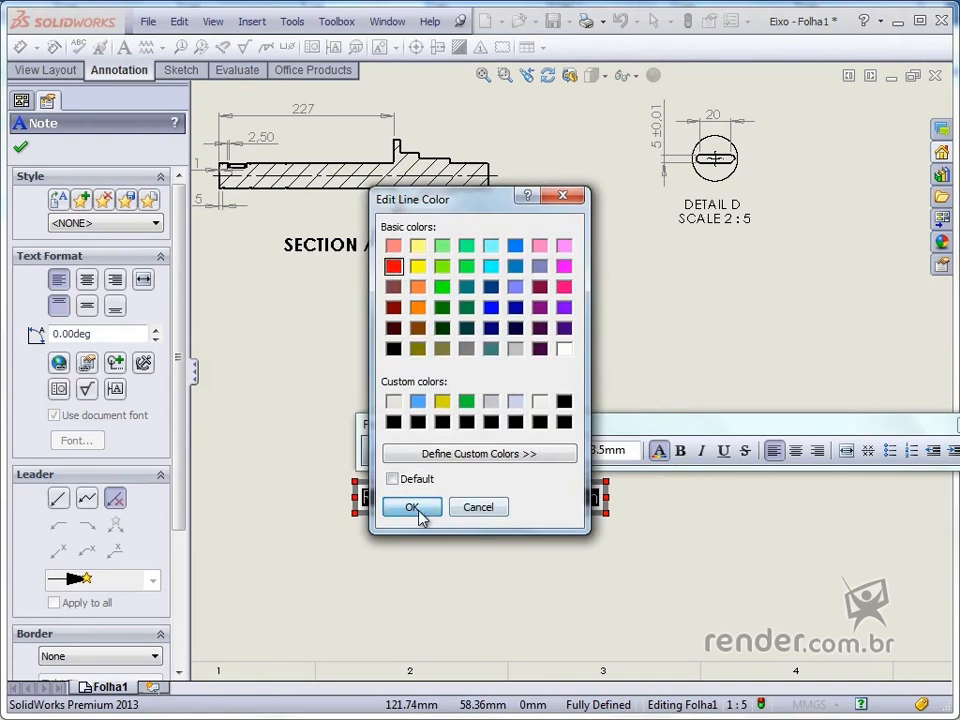
{"action": "left_click", "coordinate": [682, 452]}
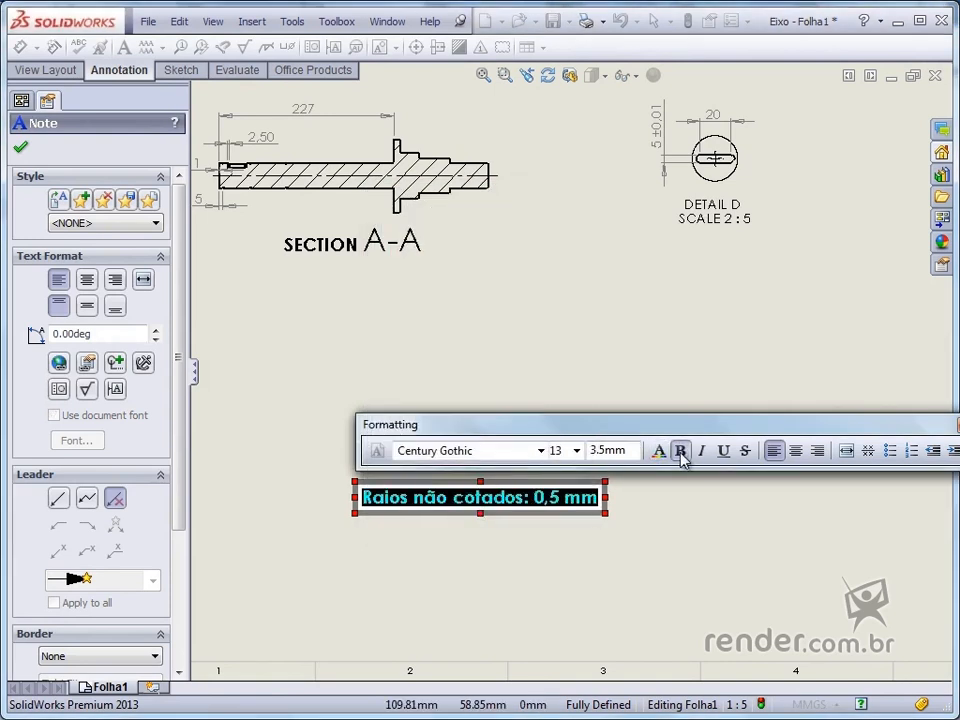
{"action": "left_click", "coordinate": [575, 452]}
{"action": "left_click", "coordinate": [564, 553]}
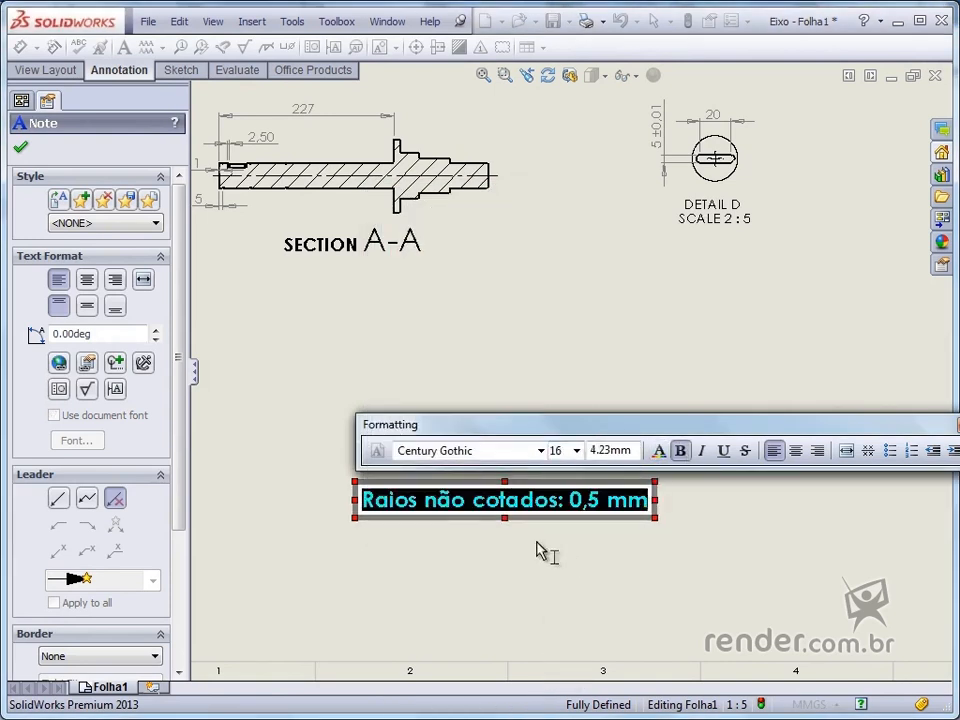
{"action": "left_click", "coordinate": [537, 550]}
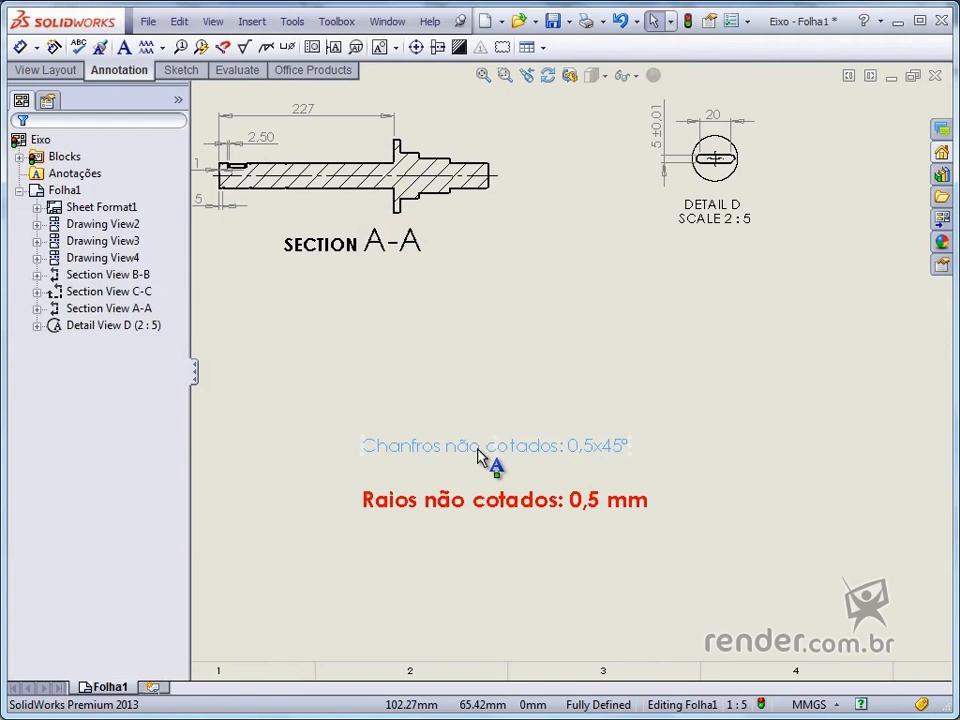
Step: Format the "Chanfros não cotados: 0,5x45°" note as blue, bold text with font size 18
{"action": "double_click", "coordinate": [480, 457]}
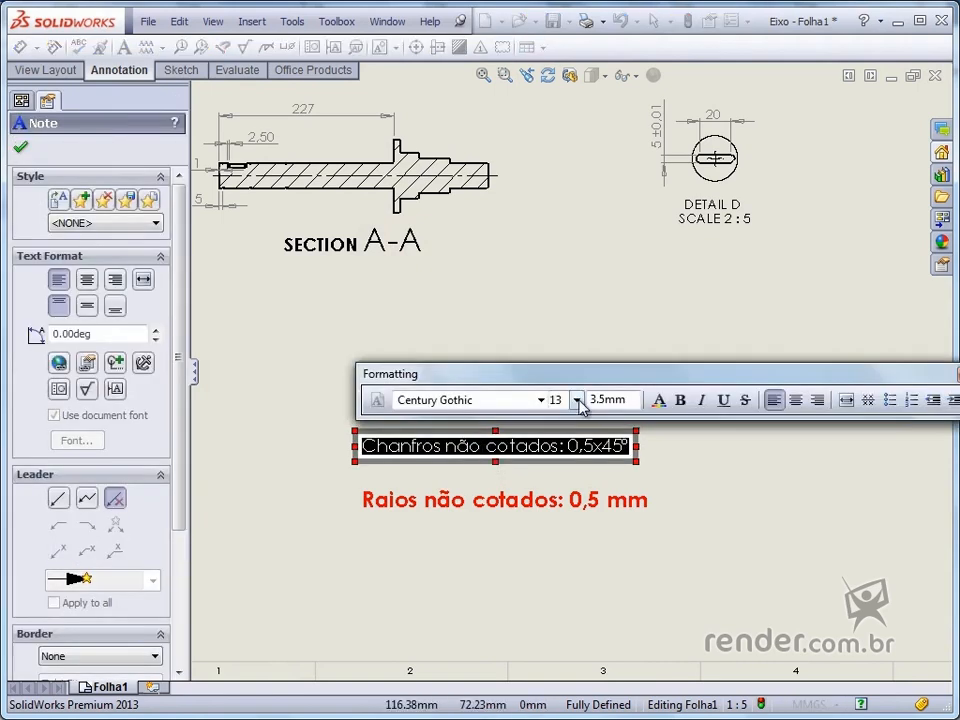
{"action": "left_click", "coordinate": [578, 401]}
{"action": "left_click", "coordinate": [564, 514]}
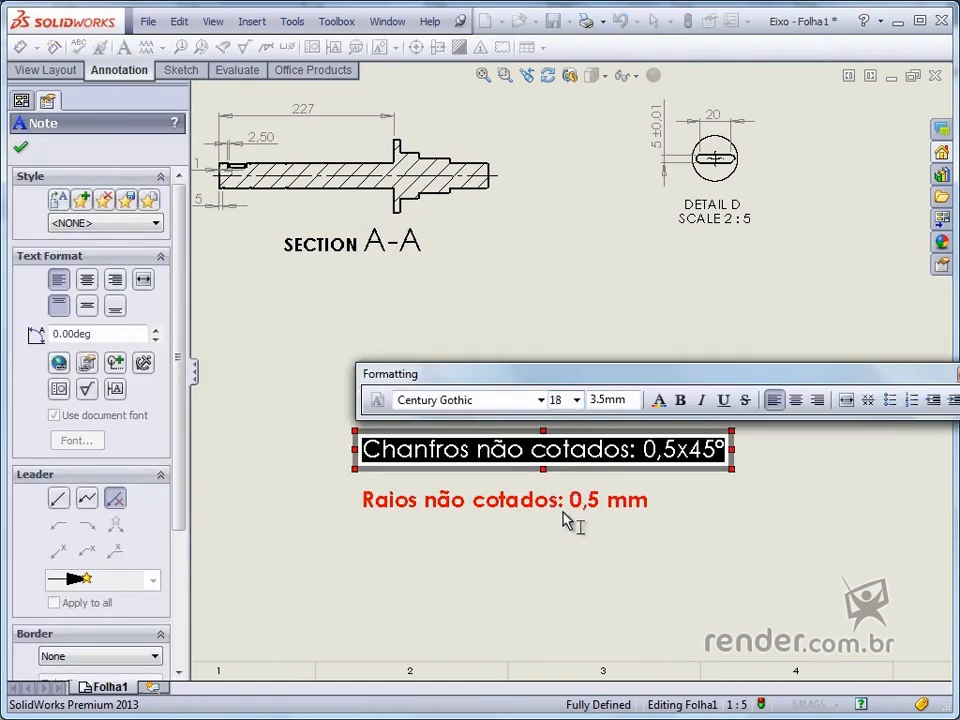
{"action": "left_click", "coordinate": [659, 400]}
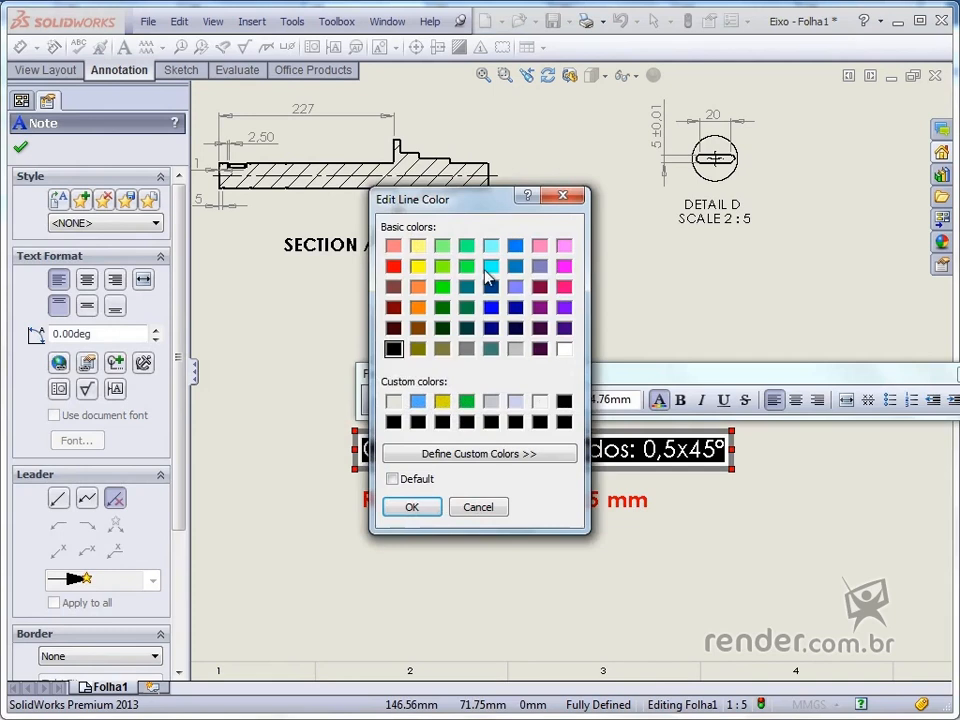
{"action": "left_click", "coordinate": [492, 308]}
{"action": "left_click", "coordinate": [414, 508]}
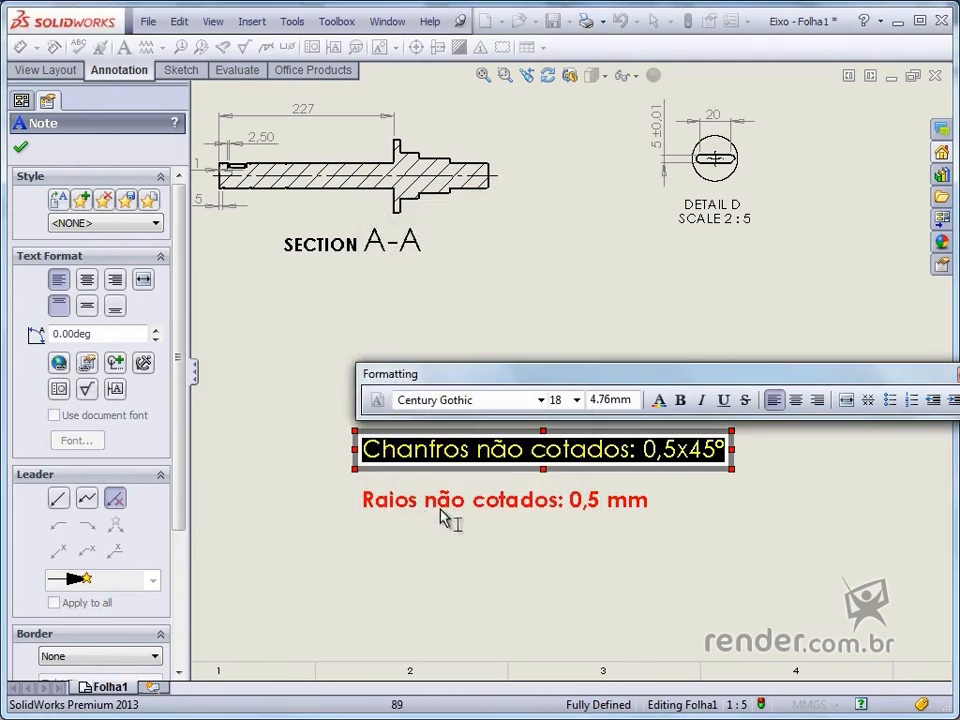
{"action": "left_click", "coordinate": [540, 567]}
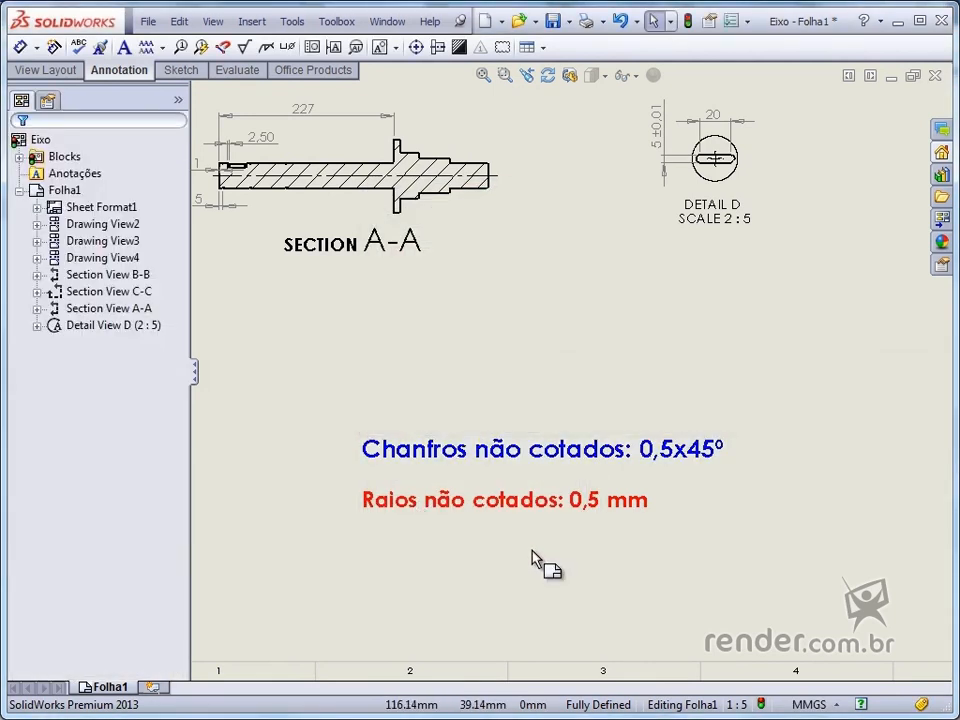
{"action": "left_click", "coordinate": [713, 547]}
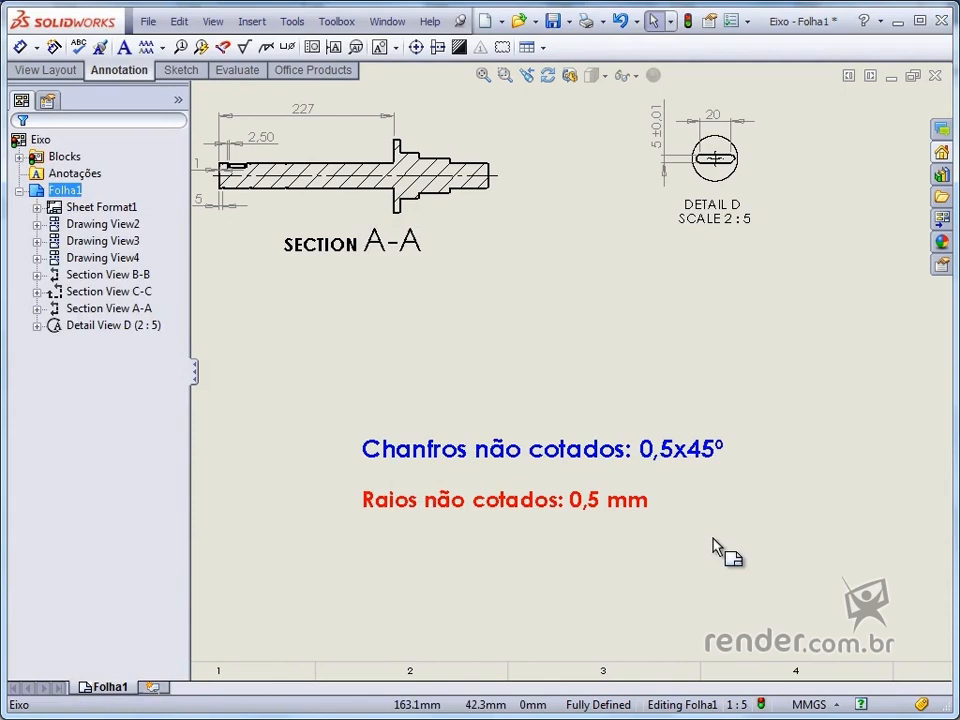
Step: Copy the chamfer note's formatting onto the "Raios não cotados: 0,5 mm" note with the Format Painter
{"action": "left_click", "coordinate": [101, 48]}
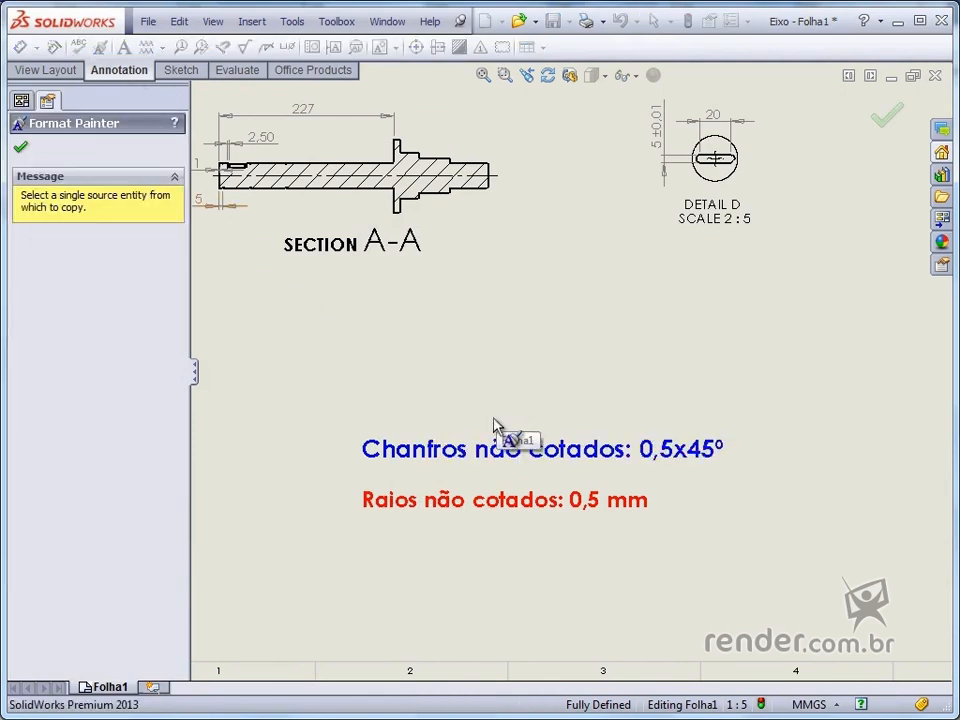
{"action": "left_click", "coordinate": [492, 452]}
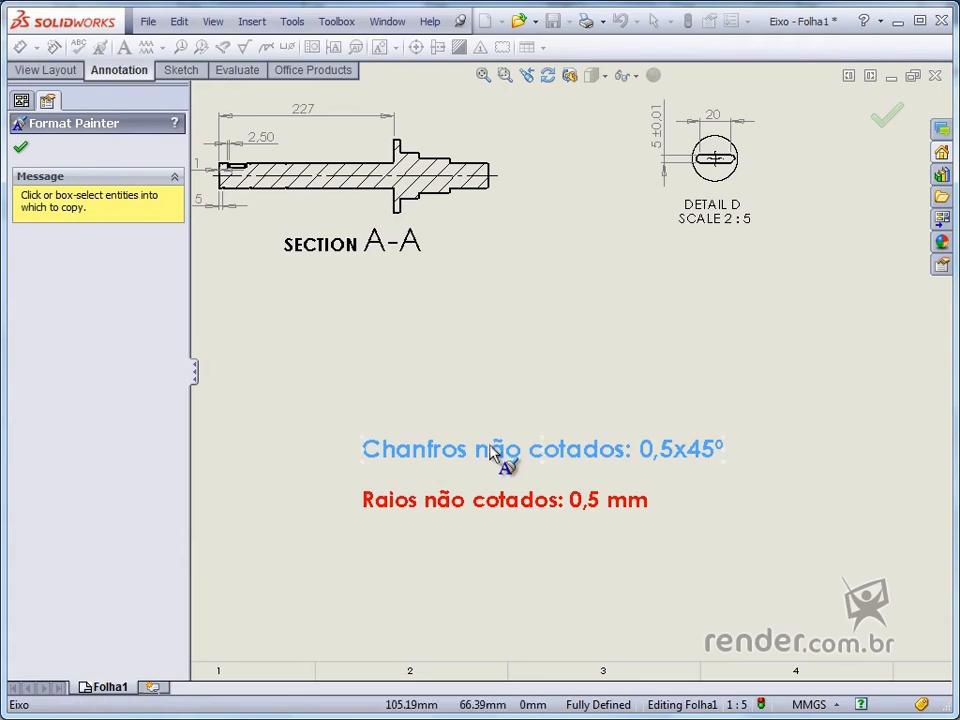
{"action": "left_click", "coordinate": [490, 508]}
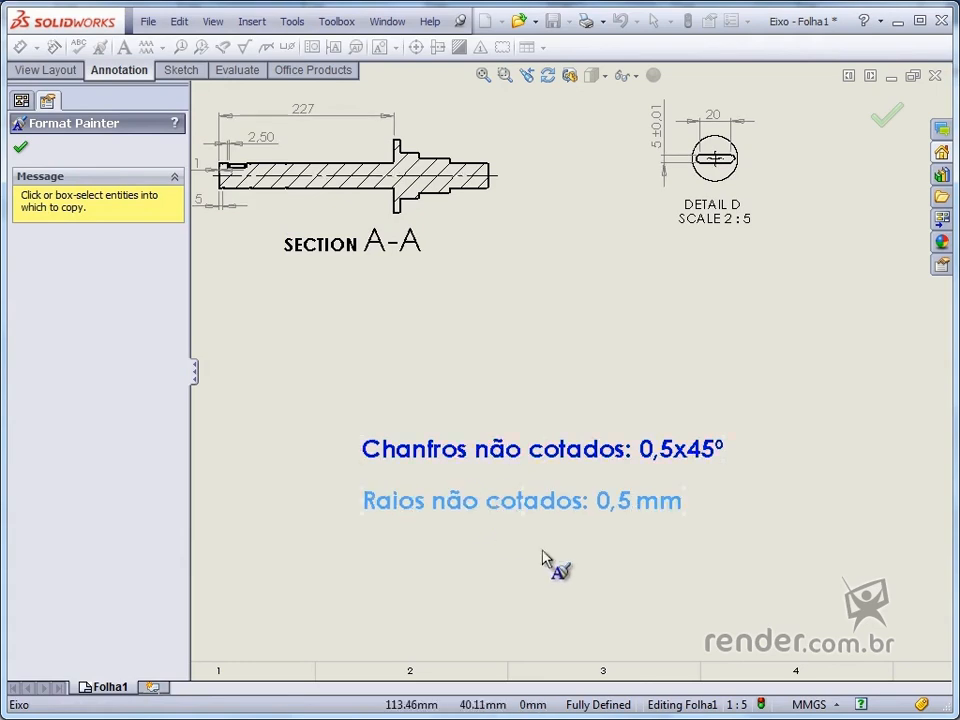
{"action": "left_click", "coordinate": [476, 550]}
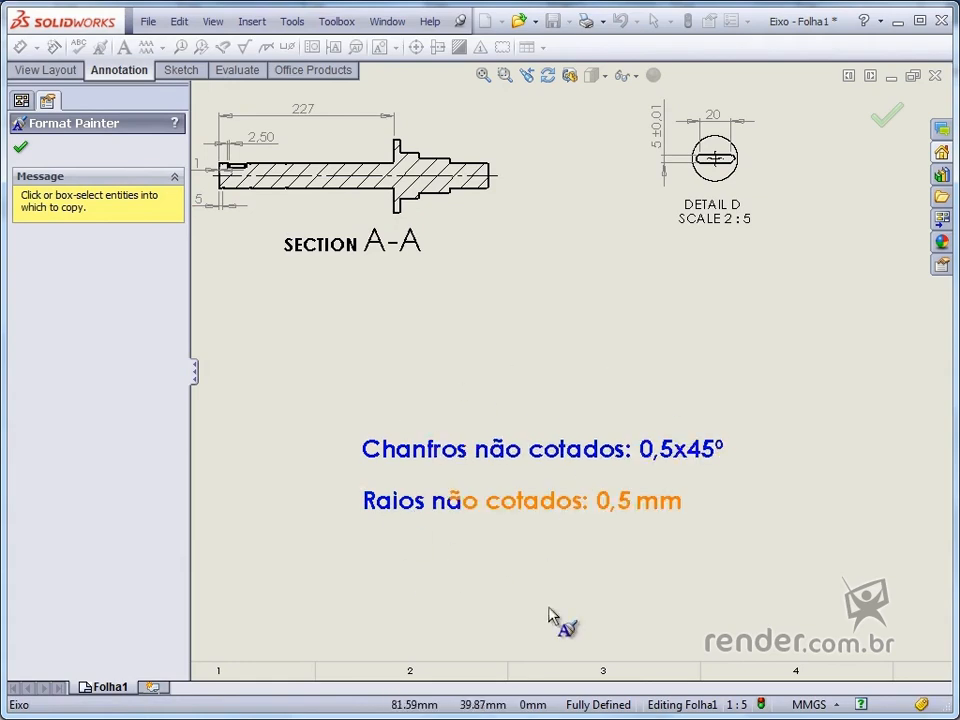
{"action": "key", "text": "Escape"}
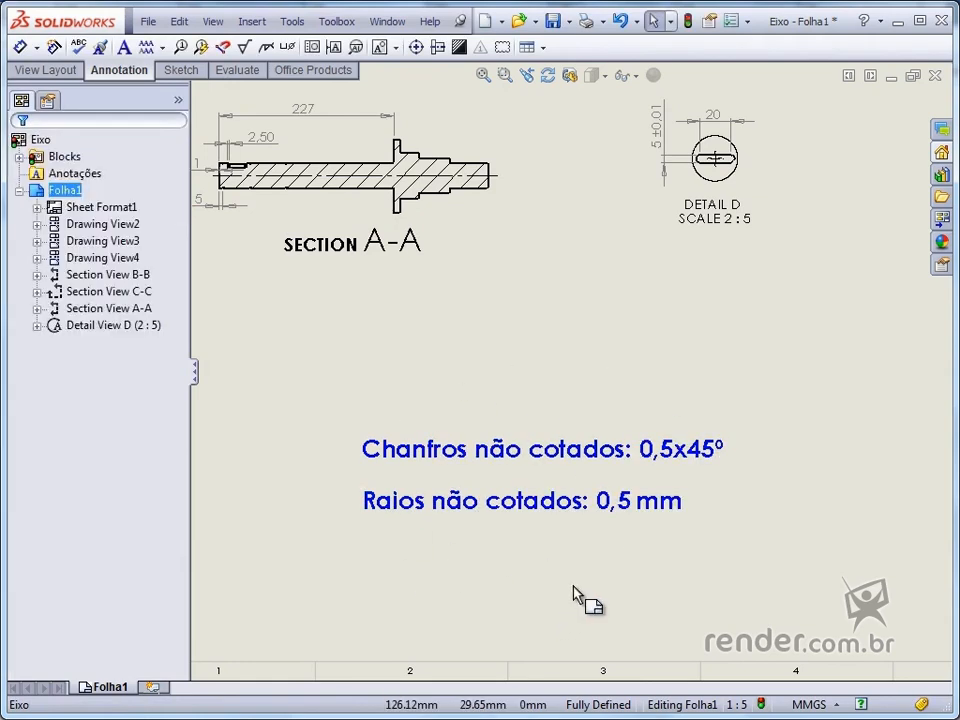
{"action": "key", "text": "f"}
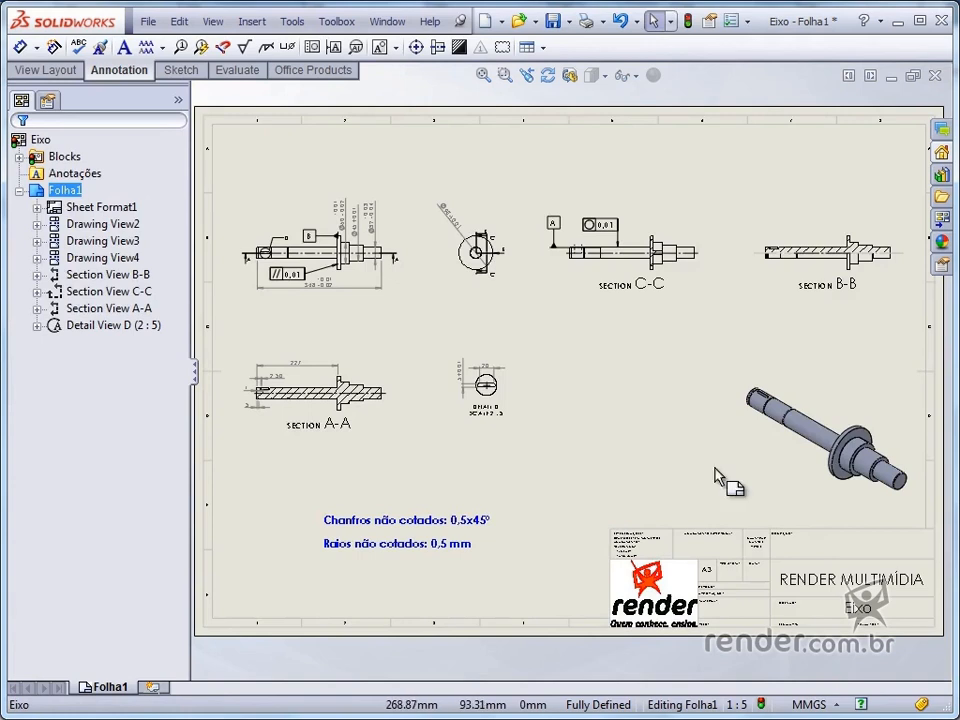